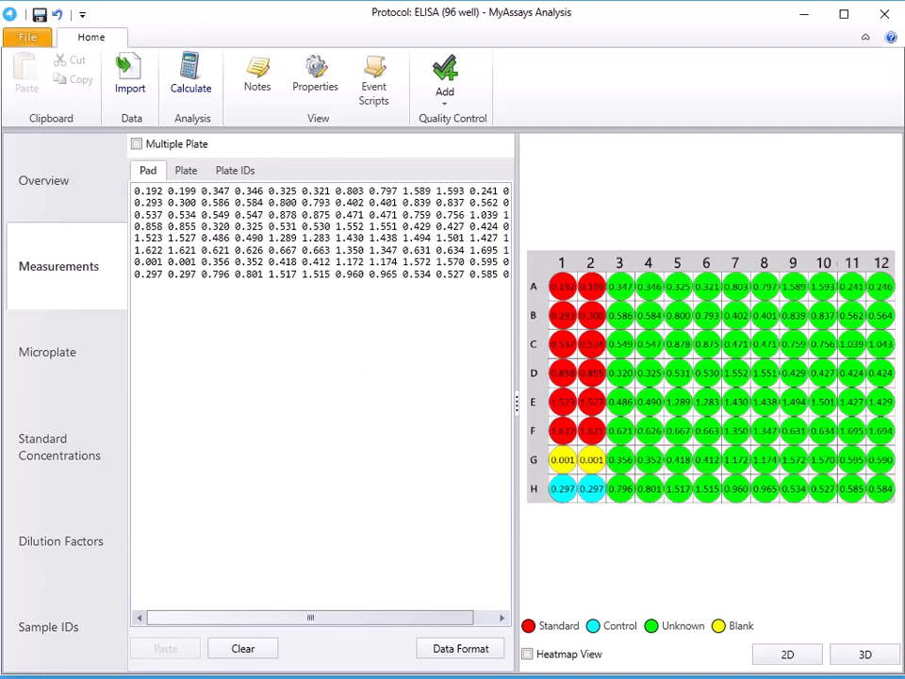
- Look over endpoint.myassays-pad.txt in Notepad, close it, and choose that file as the source for a measurements import
key("alt+Tab")
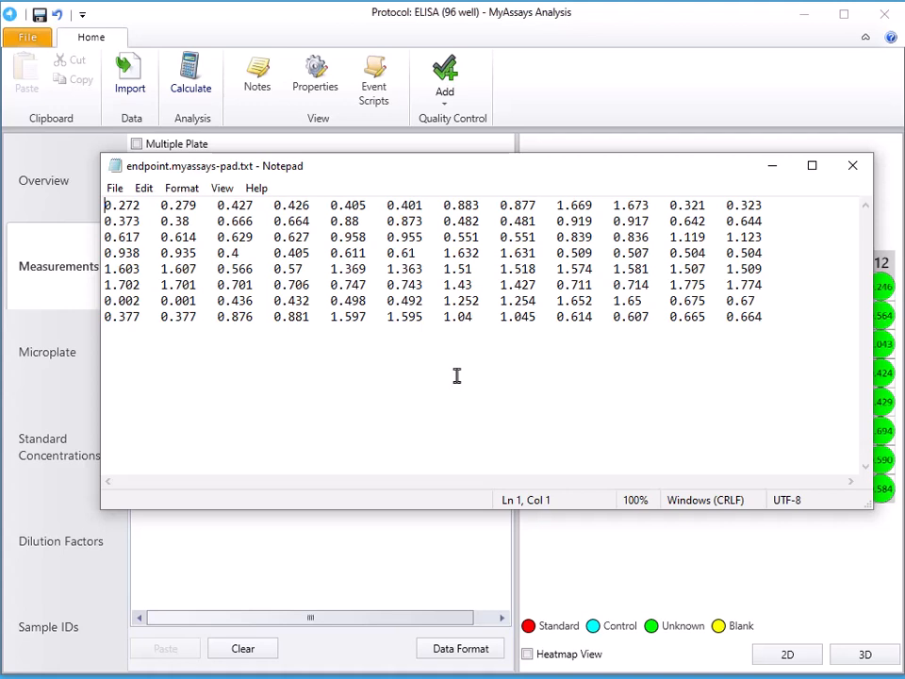
left_click(852, 165)
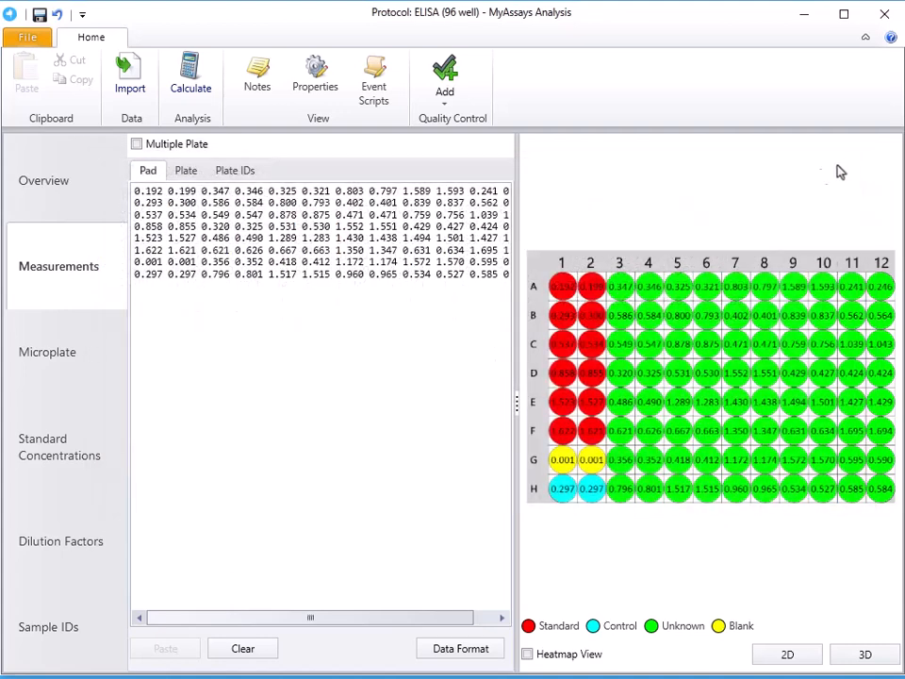
left_click(130, 87)
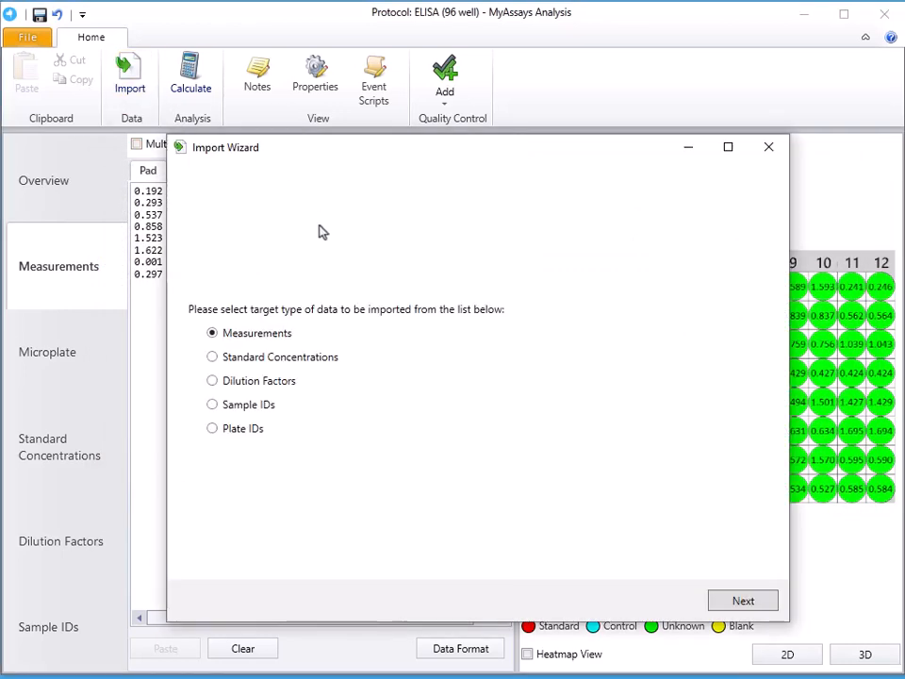
left_click(750, 604)
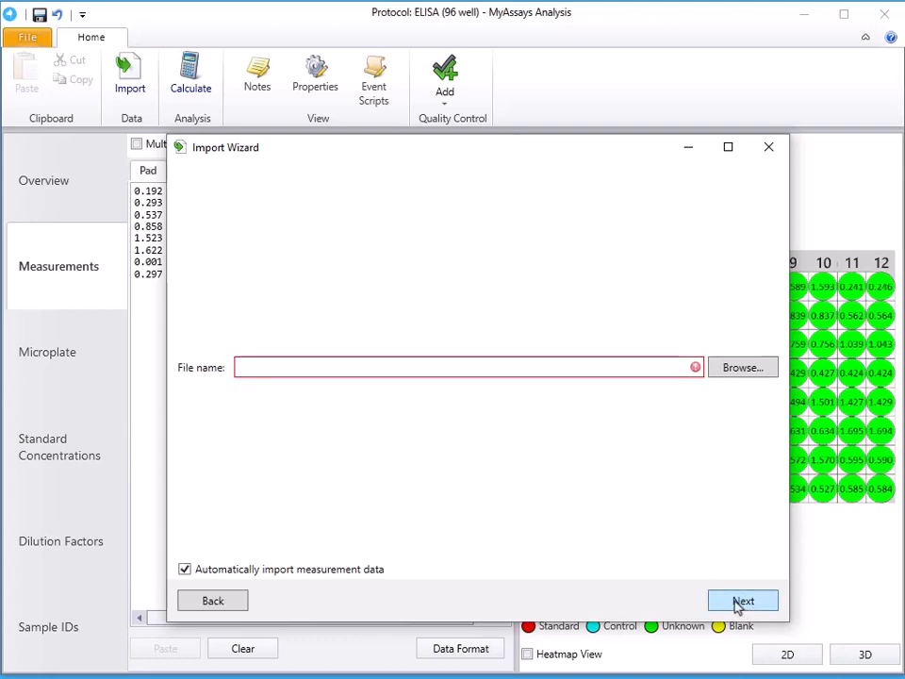
left_click(742, 370)
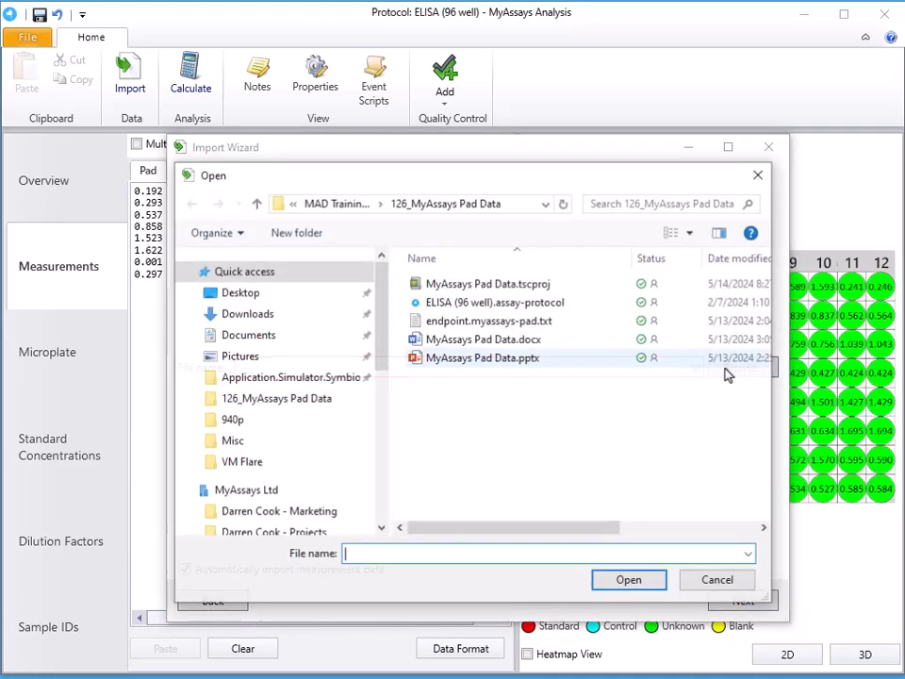
left_click(528, 321)
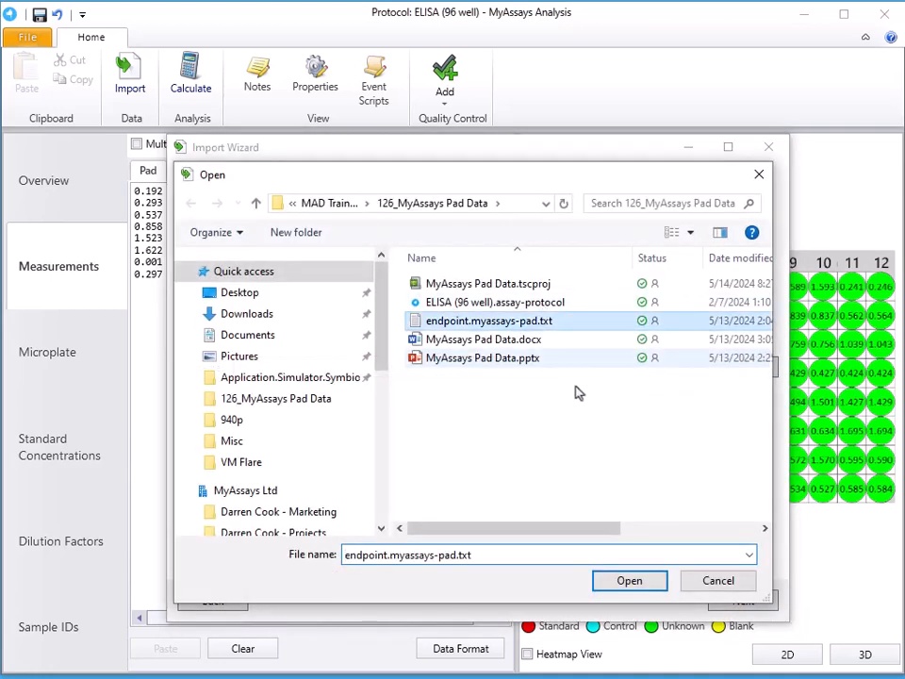
left_click(629, 580)
- Complete the measurement import with results calculated and look through the results report
left_click(737, 604)
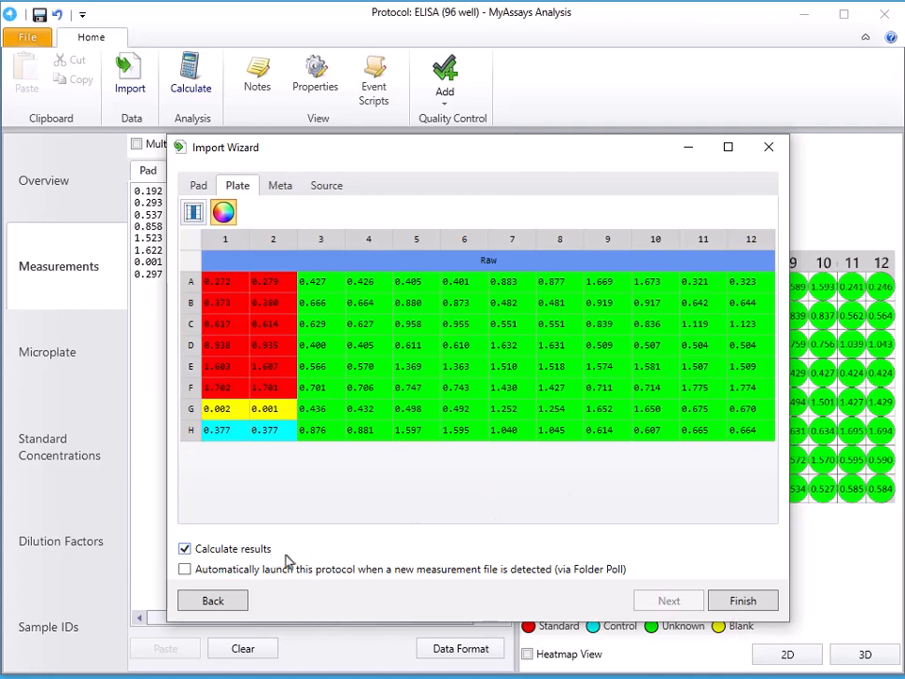
left_click(717, 602)
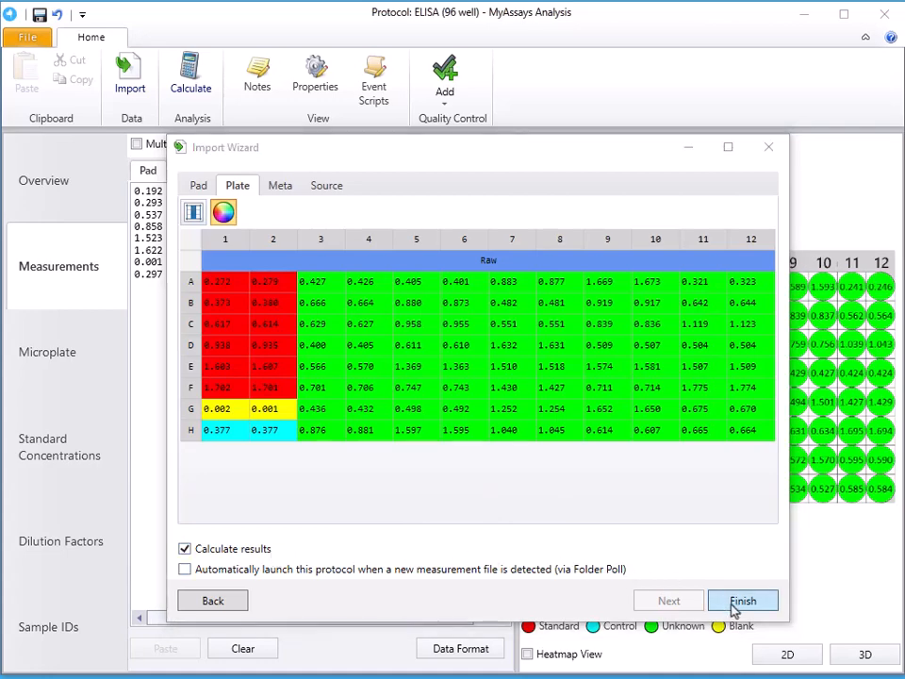
scroll(664, 295, "down", 7)
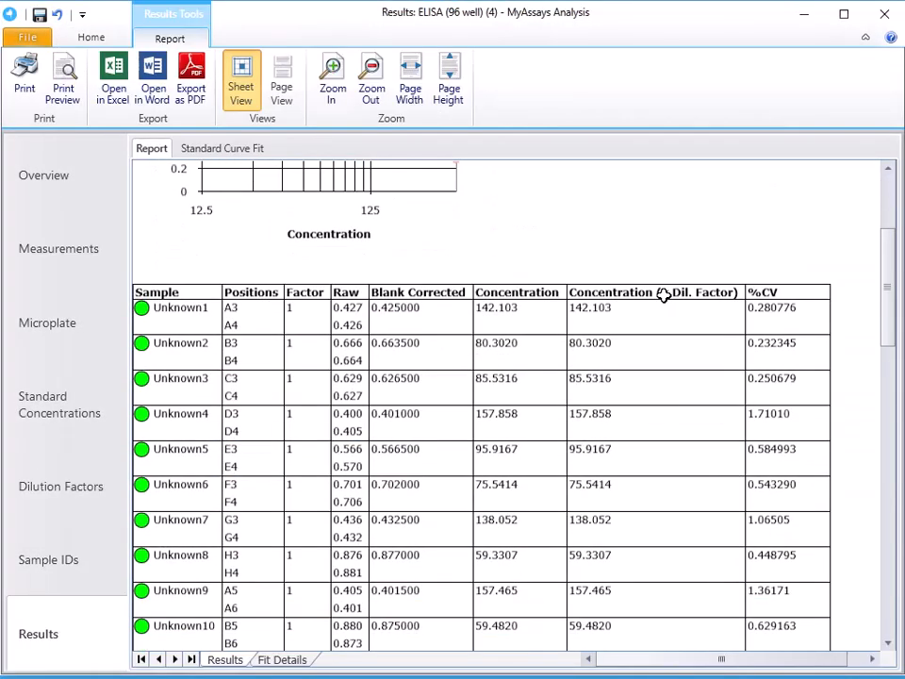
scroll(663, 295, "up", 5)
scroll(664, 295, "up", 3)
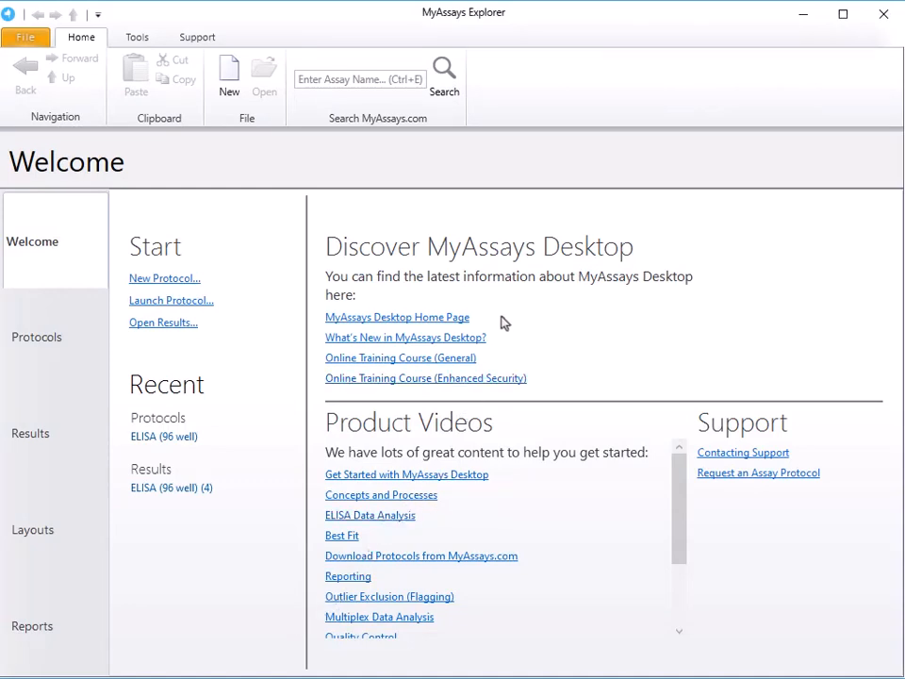
- Start a new protocol in MyAssays Explorer, specifying that no data is available yet
left_click(179, 281)
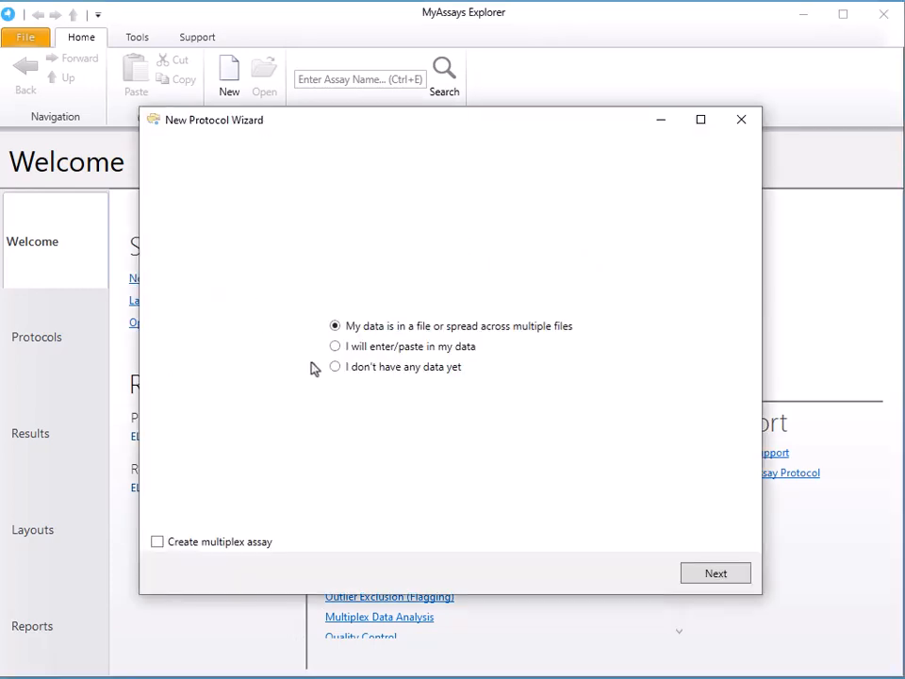
left_click(413, 369)
left_click(717, 574)
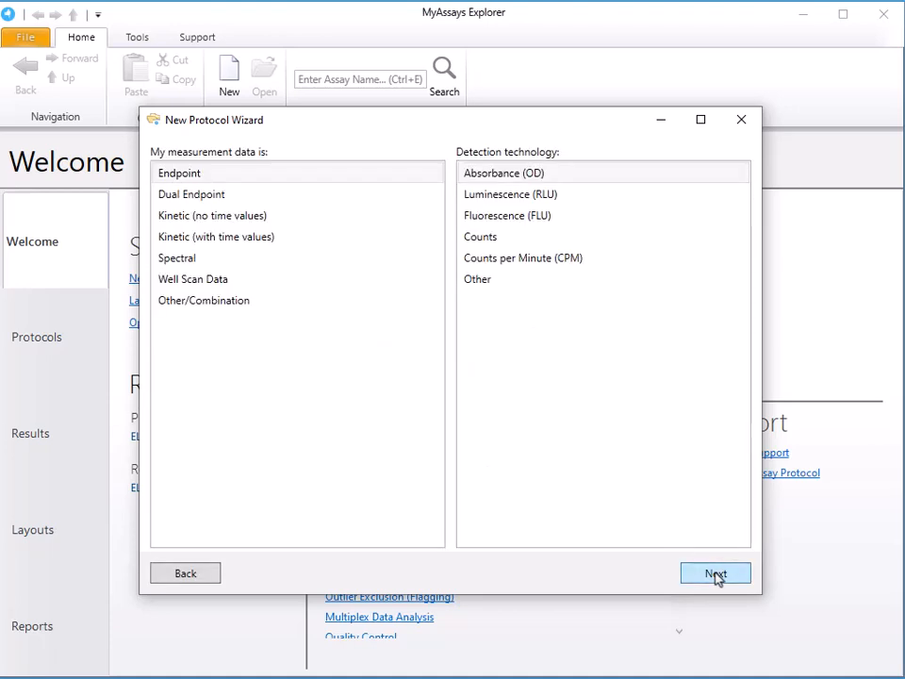
- Set up Kinetic (no time values) absorbance data on a 12x8 (96) microplate with the layout of unknowns numbered 1 to 96
left_click(328, 220)
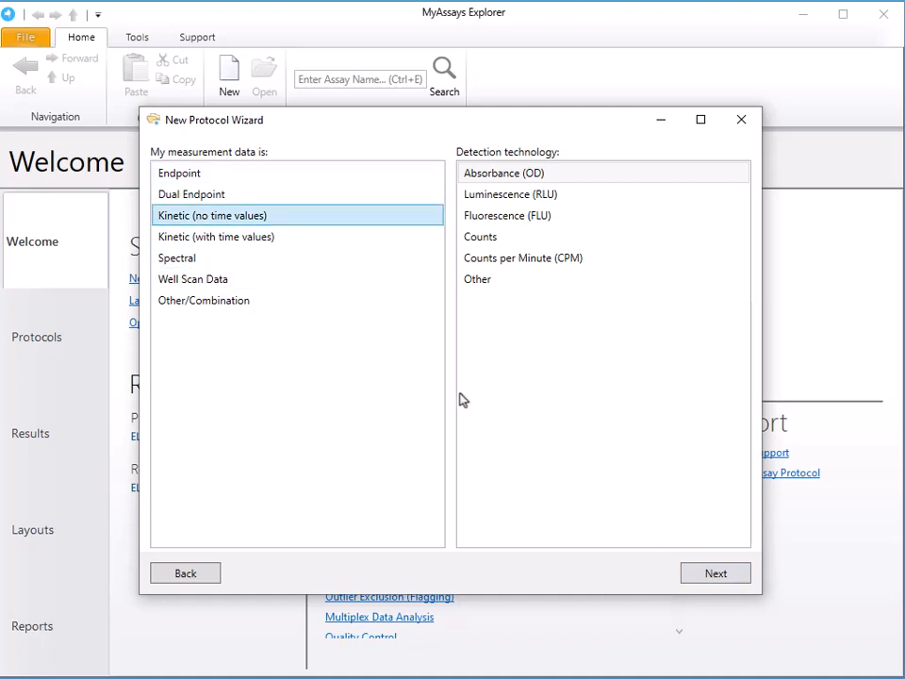
left_click(712, 574)
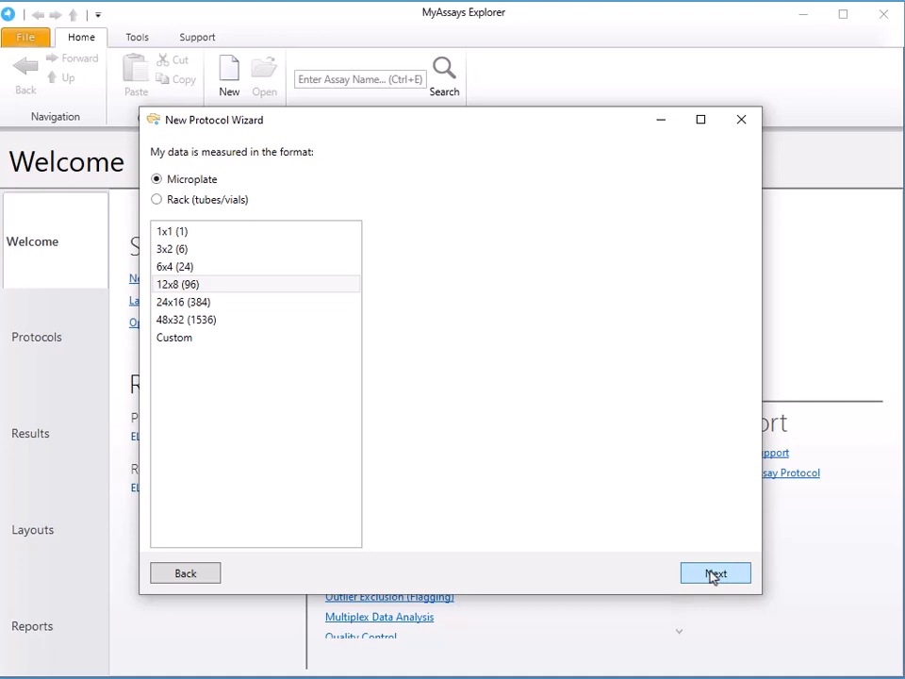
left_click(712, 575)
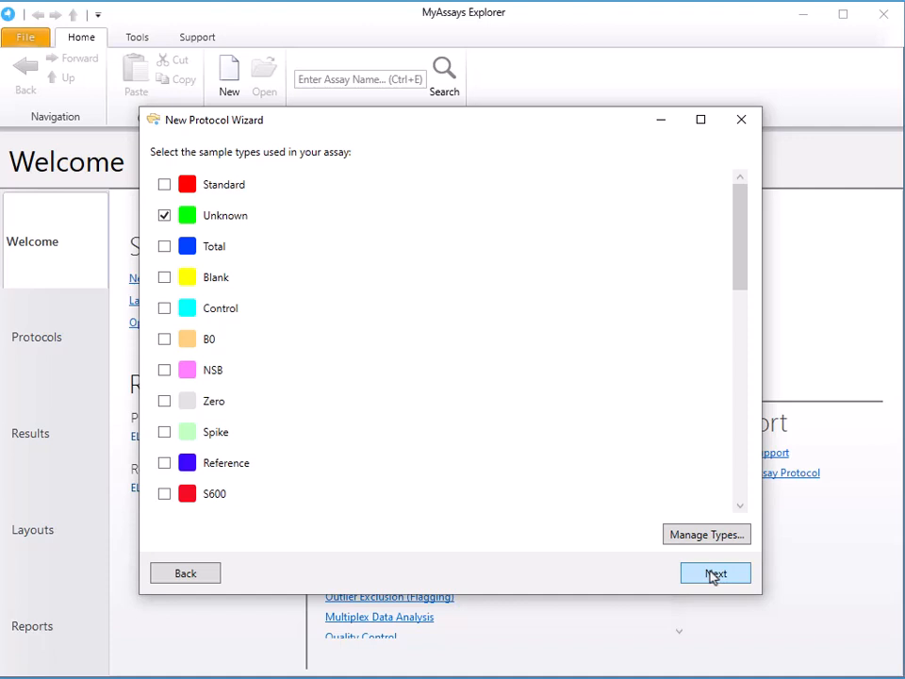
left_click(712, 574)
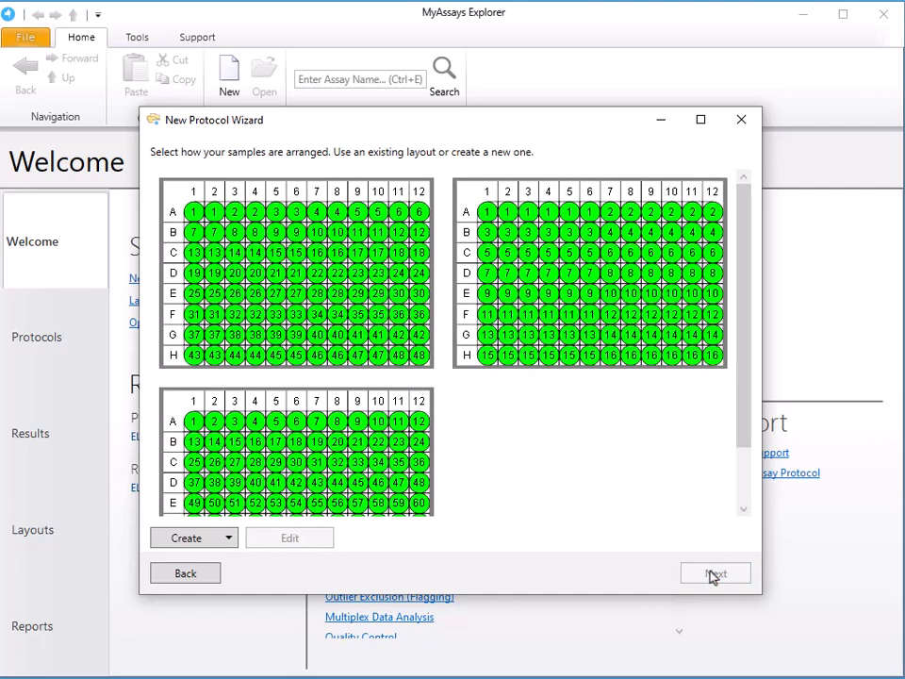
left_click(338, 477)
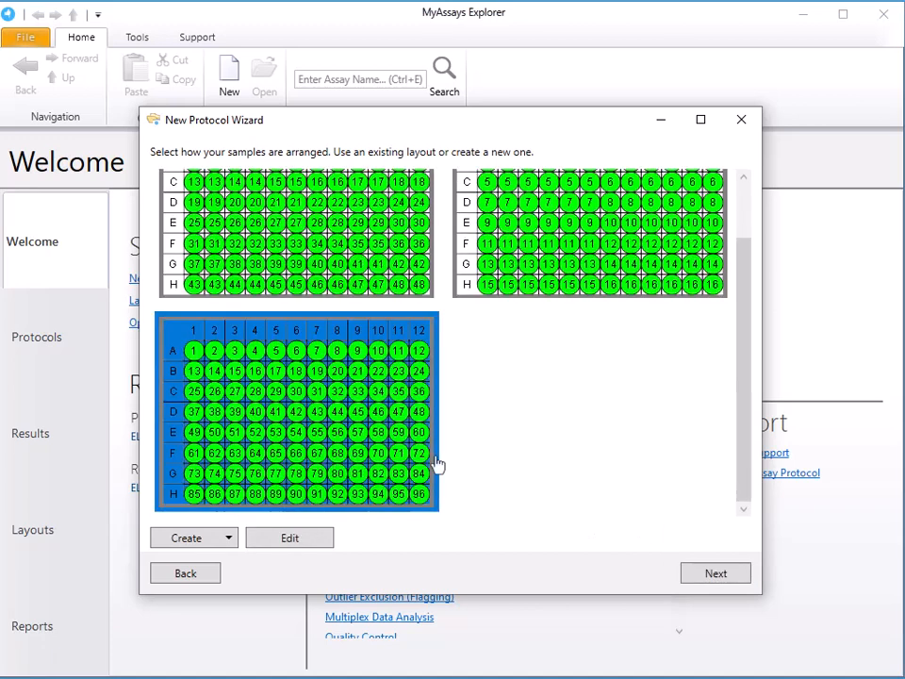
left_click(703, 578)
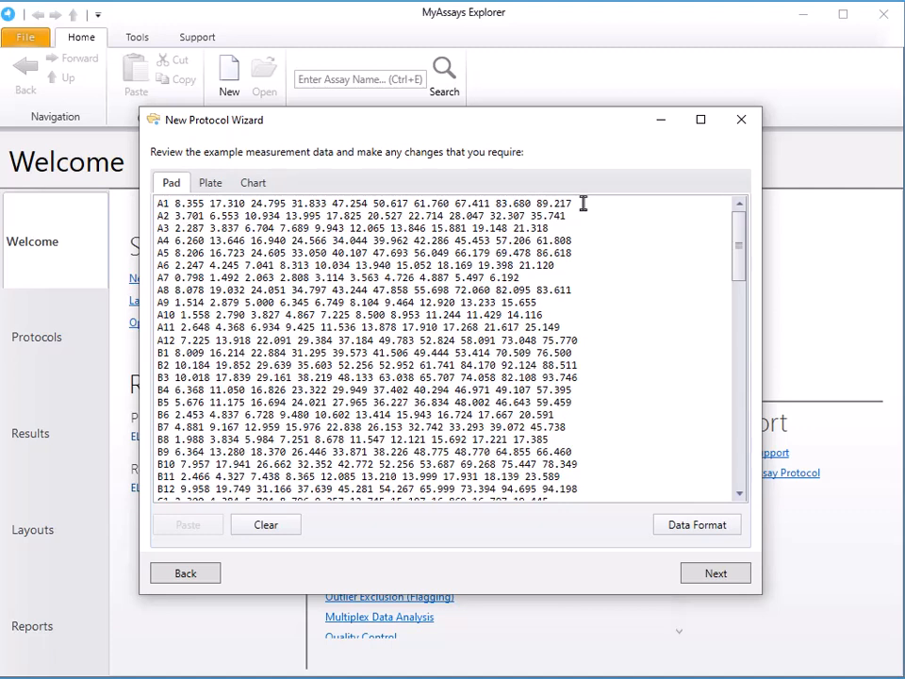
- Examine the example kinetic data in its plate, chart and pad views
left_click(214, 188)
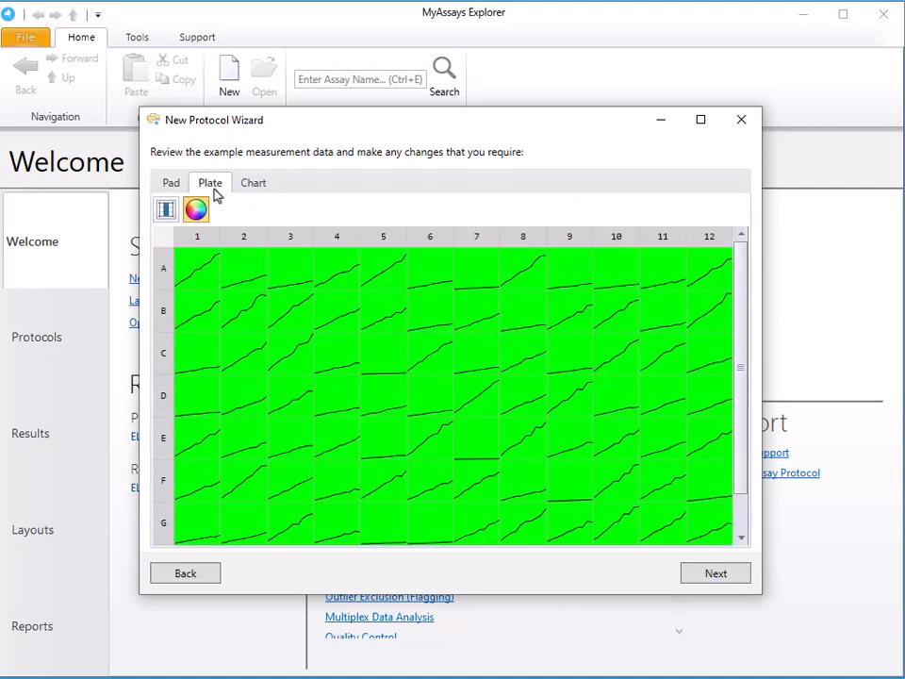
left_click(263, 193)
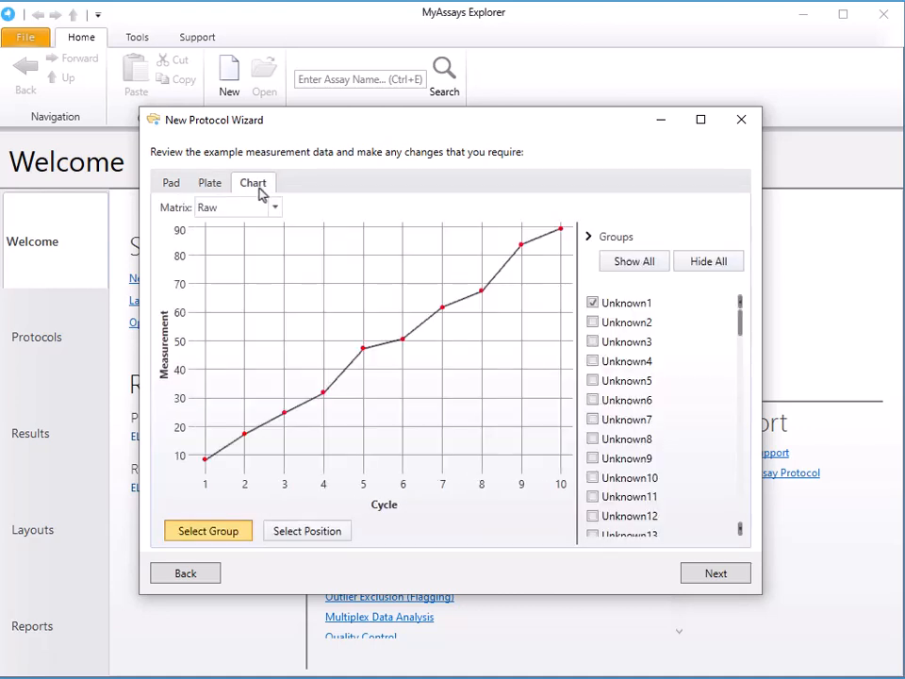
left_click(170, 185)
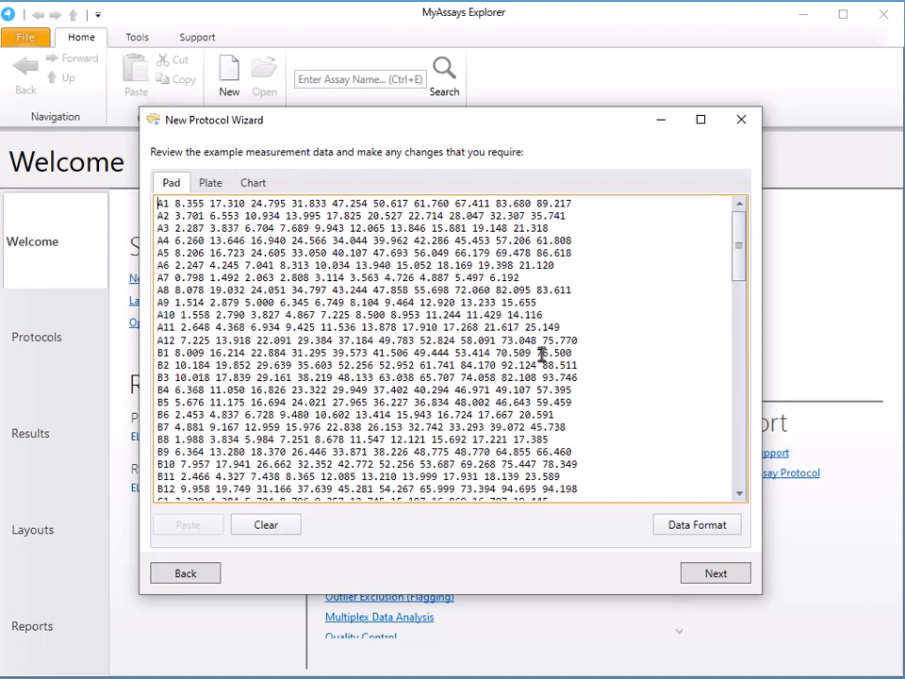
- Return to the measurement data type choice and set it to Other/Combination with Absorbance (OD) detection
left_click(185, 573)
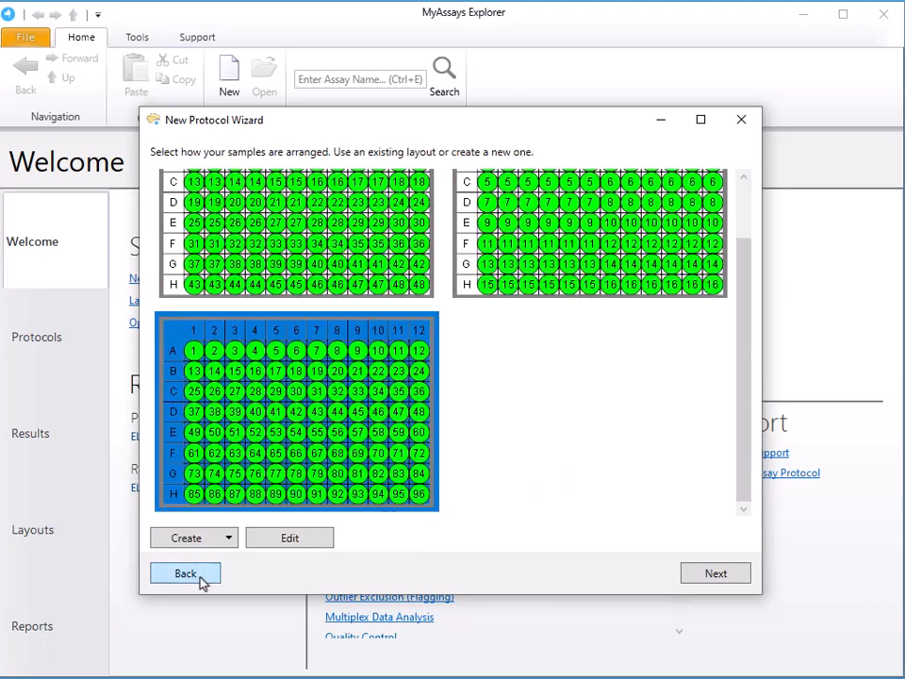
left_click(200, 580)
left_click(200, 580)
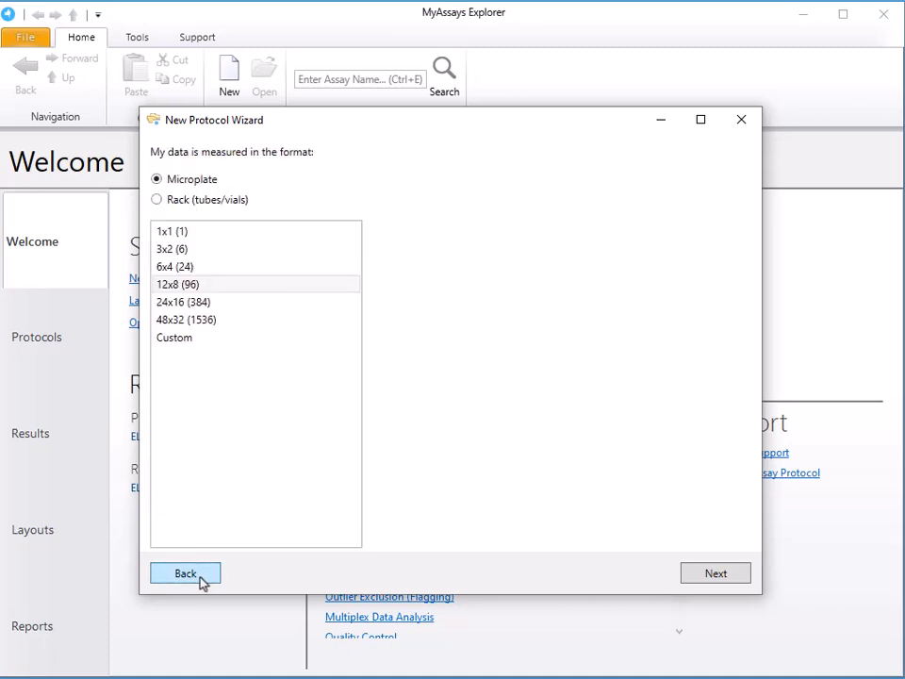
left_click(200, 580)
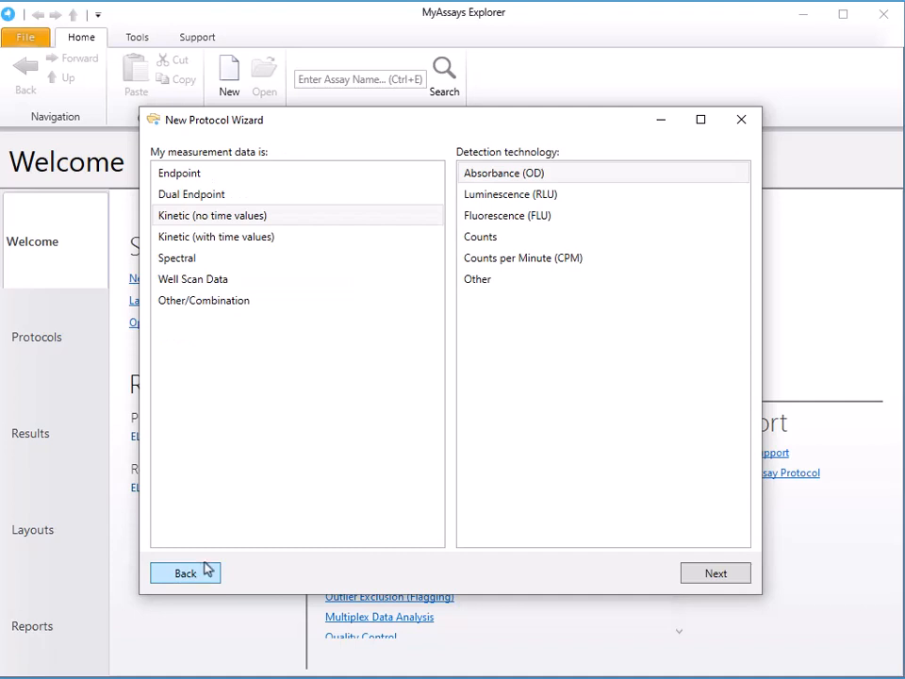
left_click(273, 301)
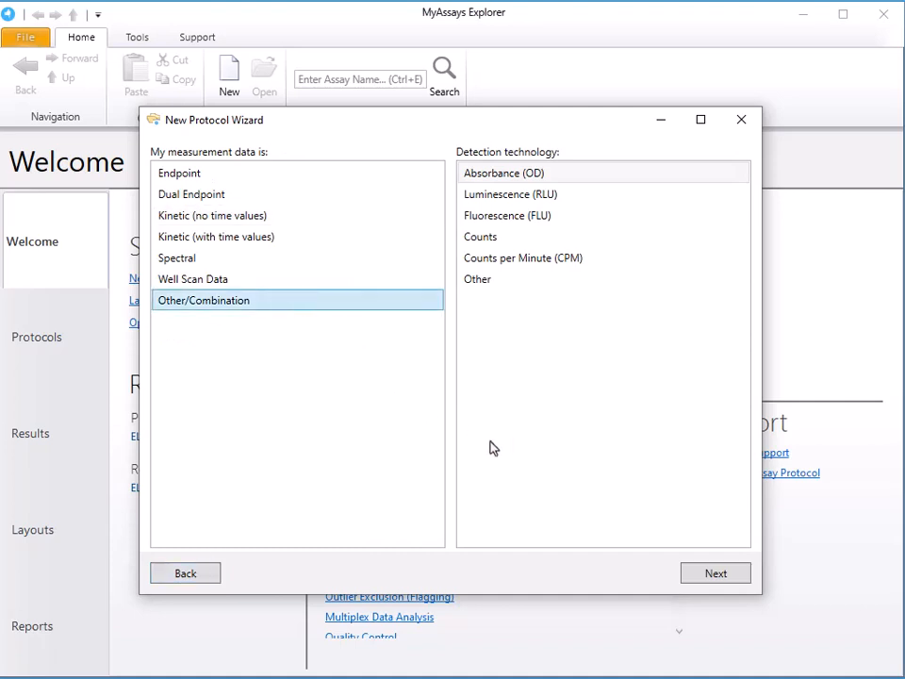
left_click(727, 574)
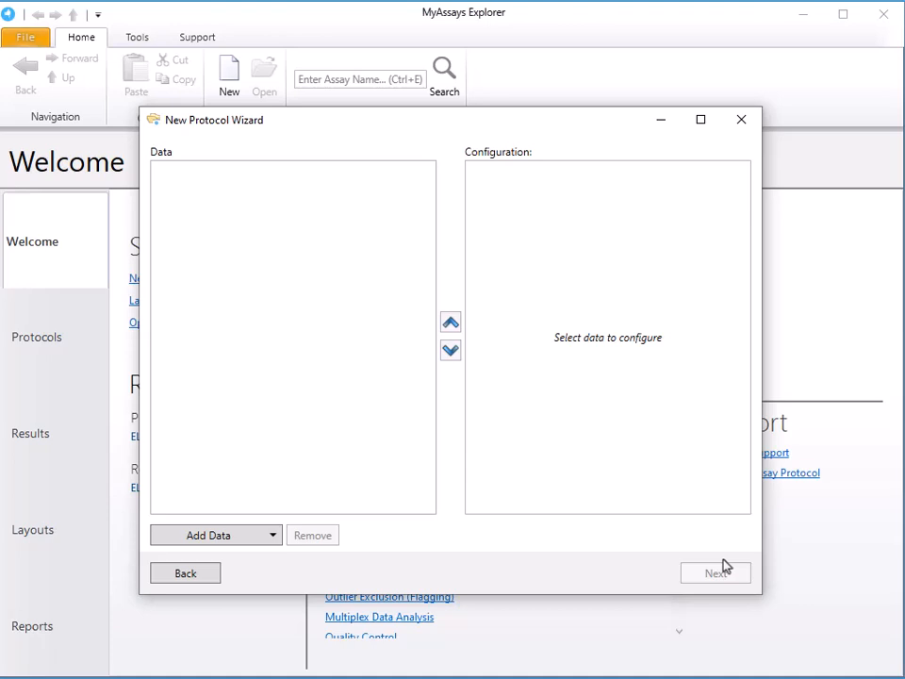
- Add Endpoint Measurements and Kinetics Measurements as the protocol's data, with time stamps included in the kinetic data
left_click(250, 536)
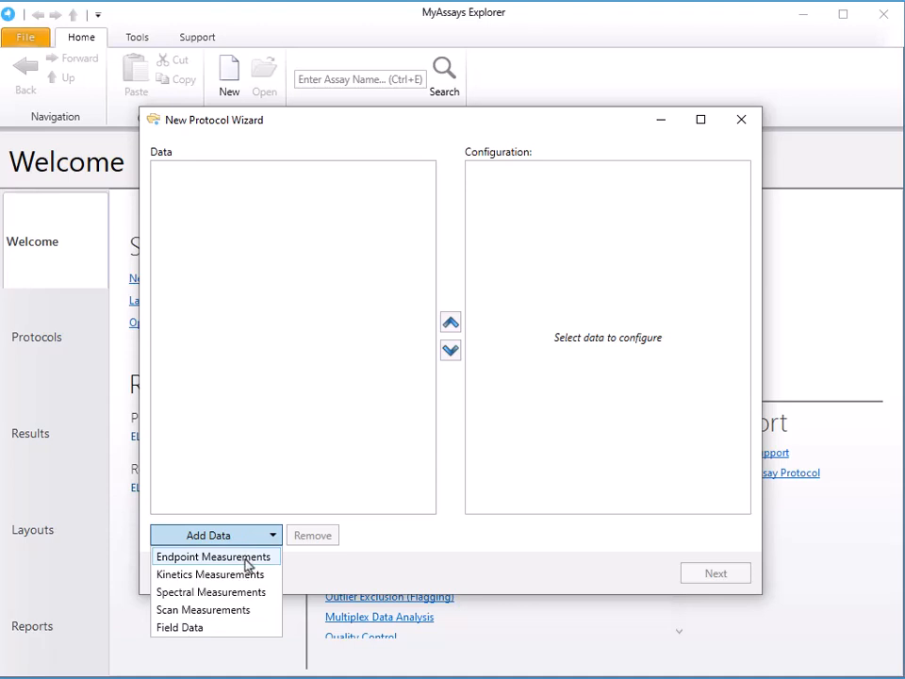
left_click(247, 559)
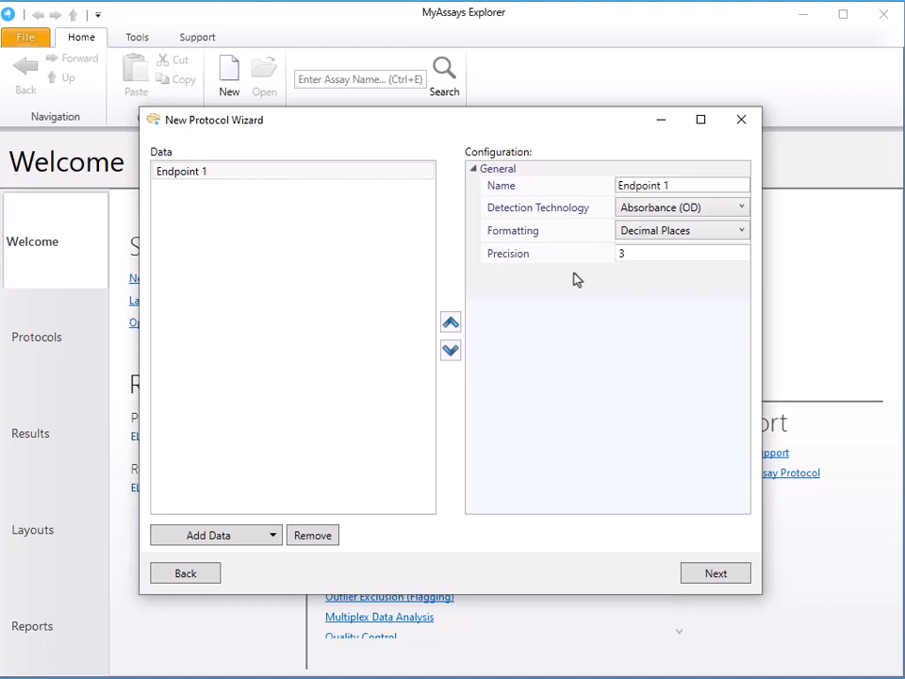
left_click(259, 541)
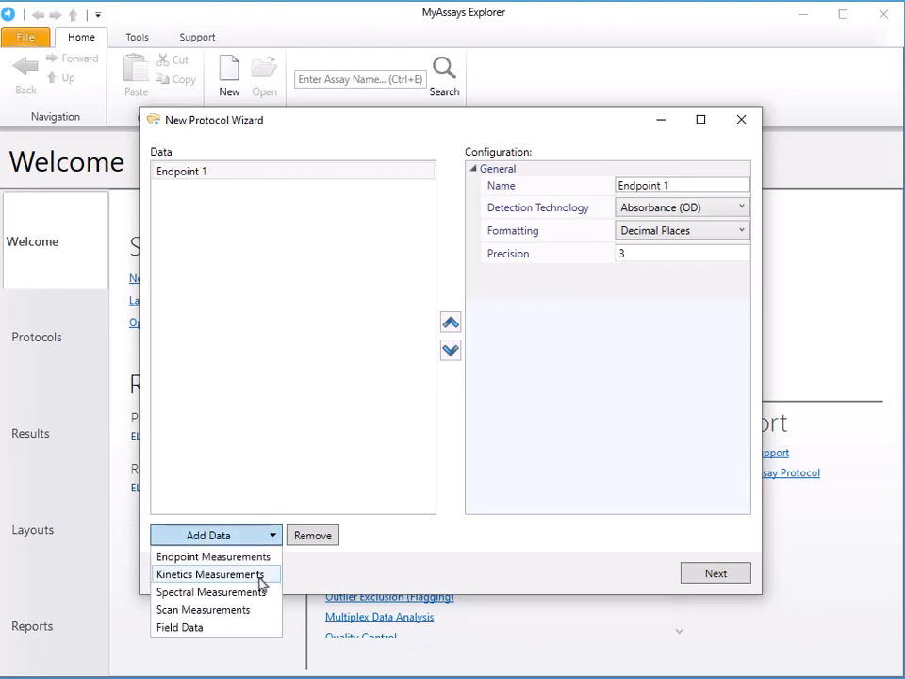
left_click(261, 576)
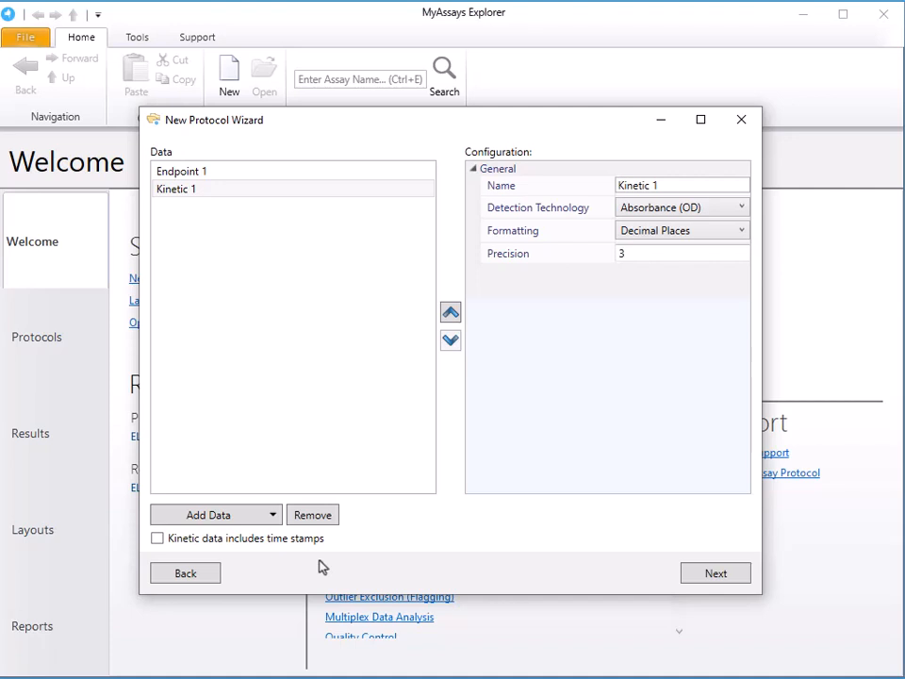
left_click(299, 540)
left_click(714, 577)
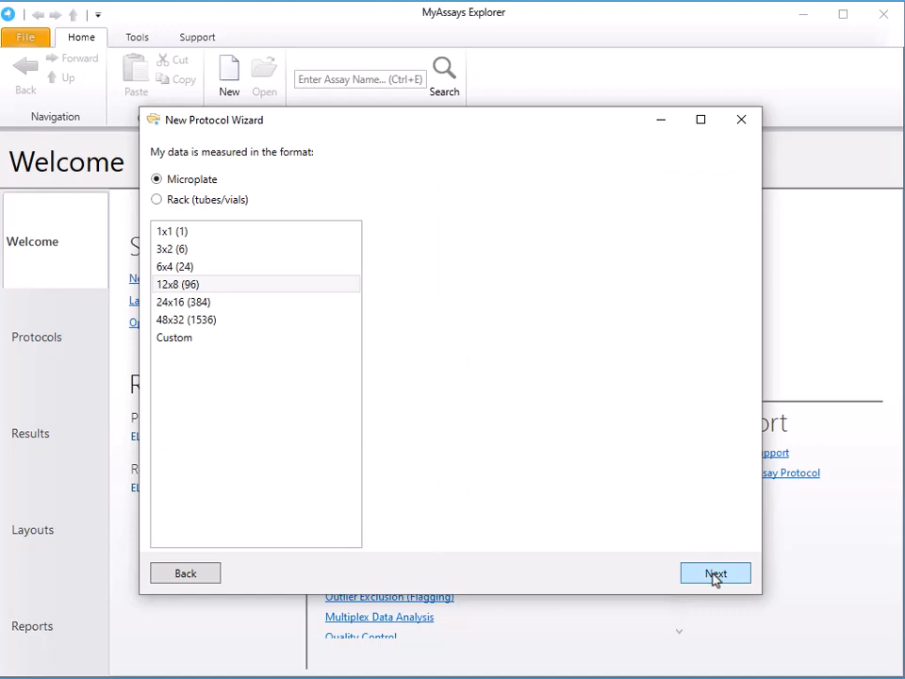
- Accept the 12x8 (96) microplate and Unknown sample type, choose the layout numbered 1 to 96, and bring up the example pad data
left_click(715, 578)
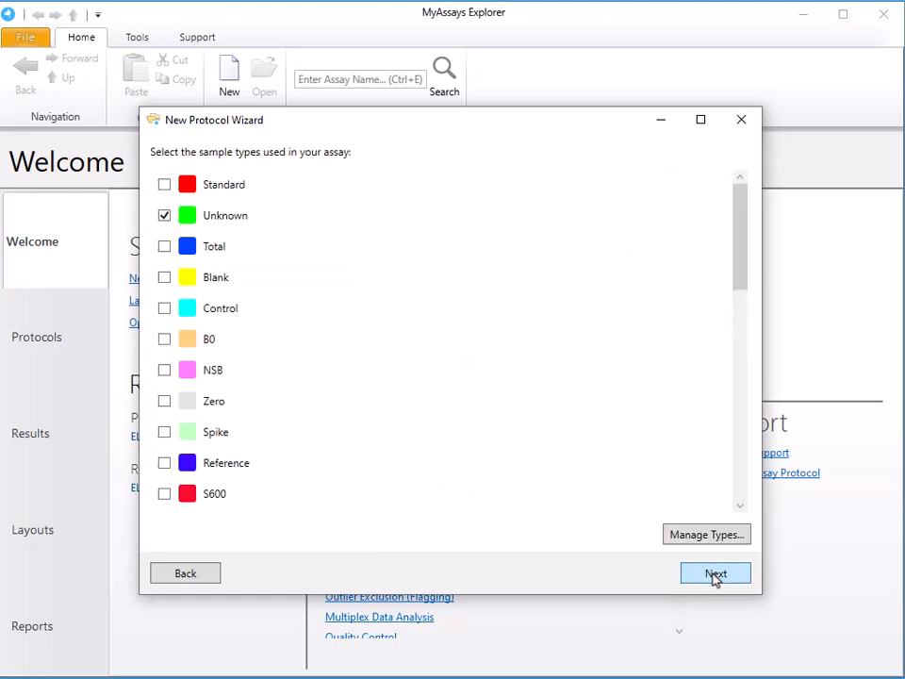
left_click(713, 577)
left_click(378, 497)
scroll(377, 497, "down", 2)
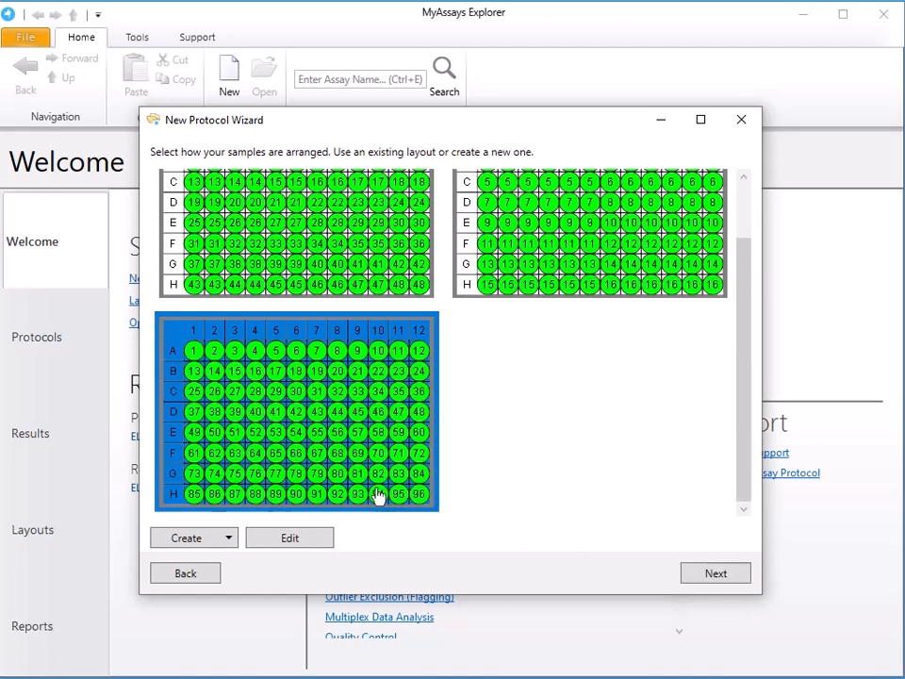
left_click(713, 575)
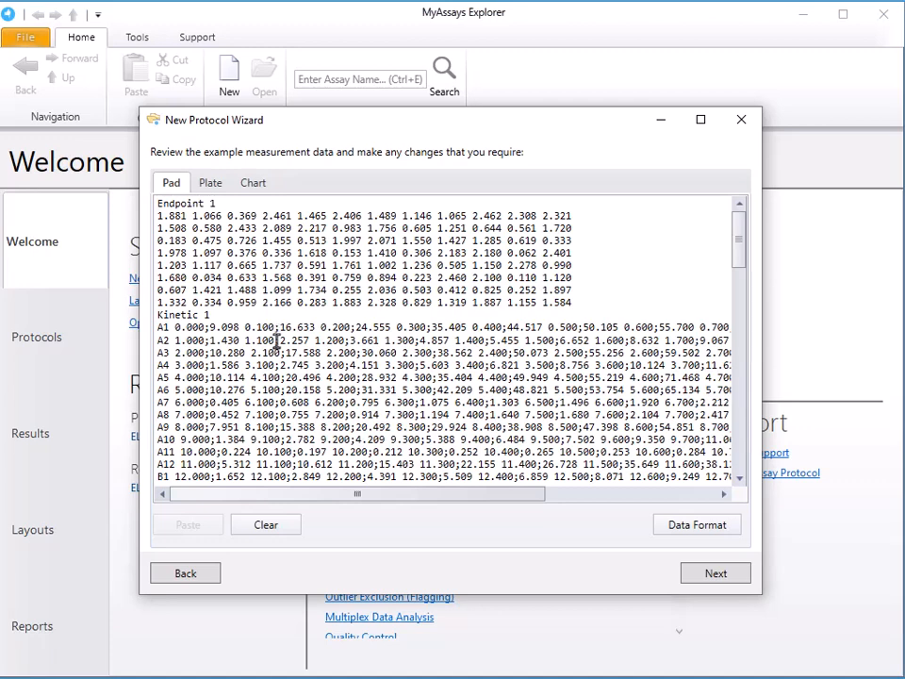
left_click(276, 342)
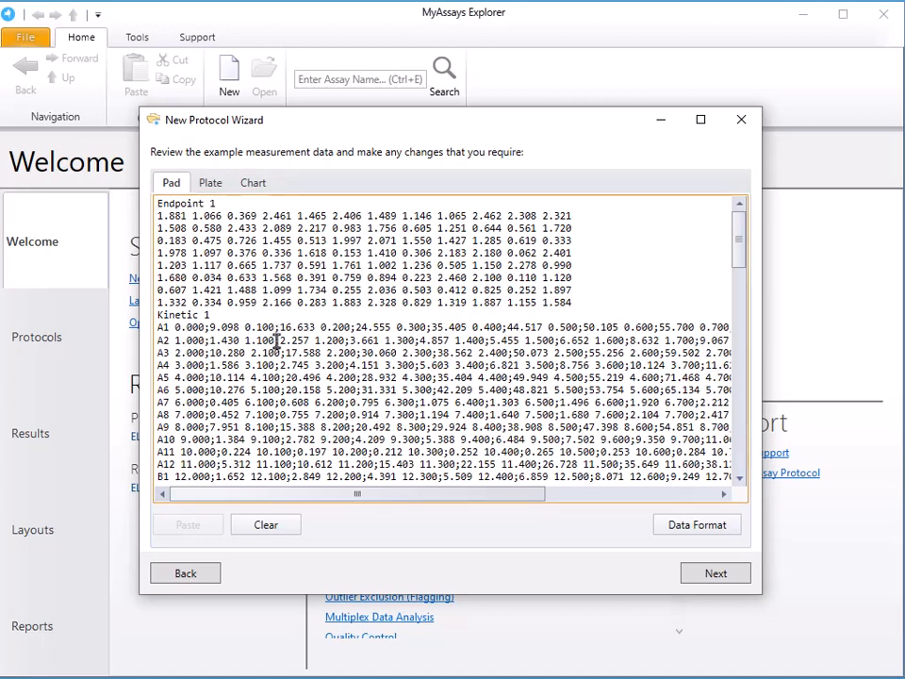
- Copy all of the example endpoint and kinetic pad data into an empty Notepad document
key("ctrl+a")
key("ctrl+c")
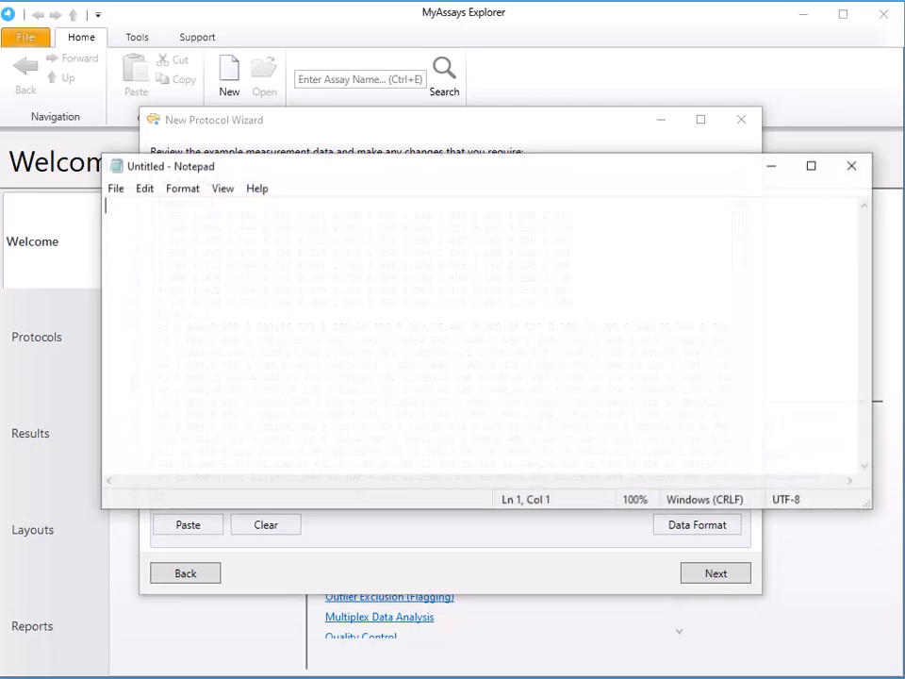
key("ctrl+v")
- Save the Notepad document as combination.myassays-pad.txt in the 126_MyAssays Pad Data folder and close Notepad
left_click(115, 188)
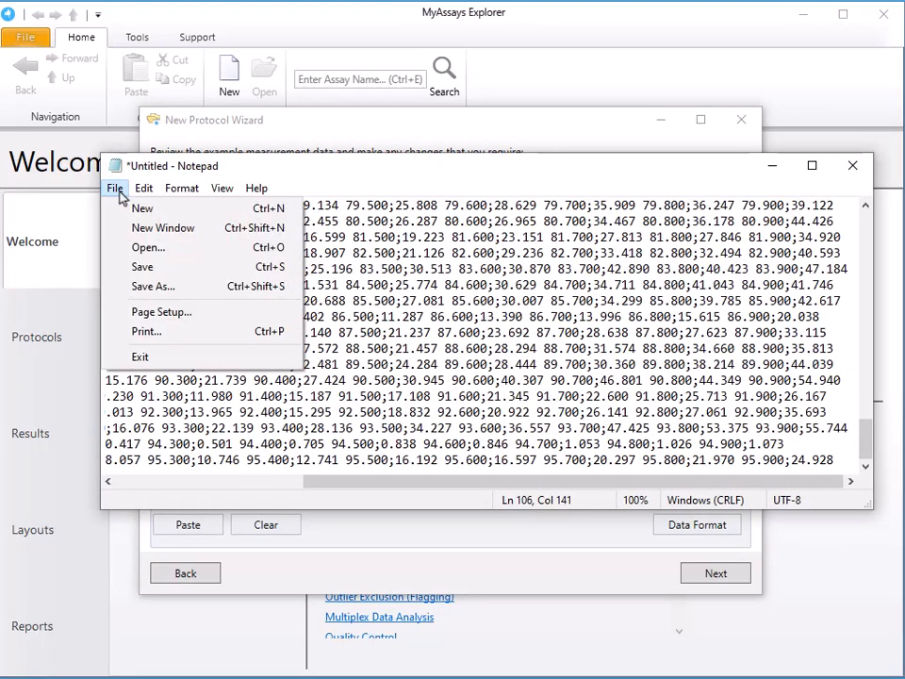
left_click(146, 287)
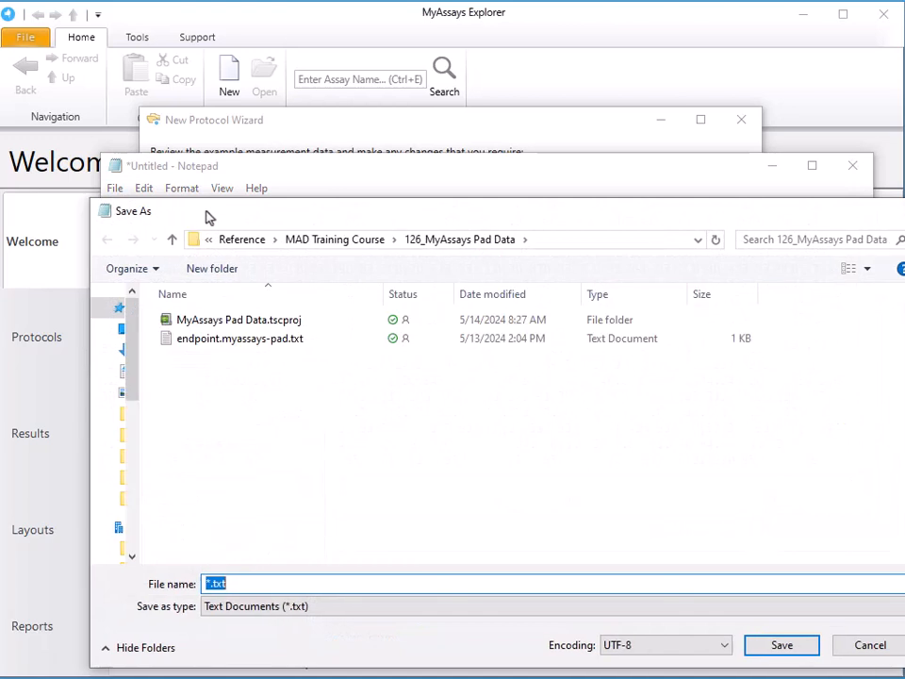
type("combination.")
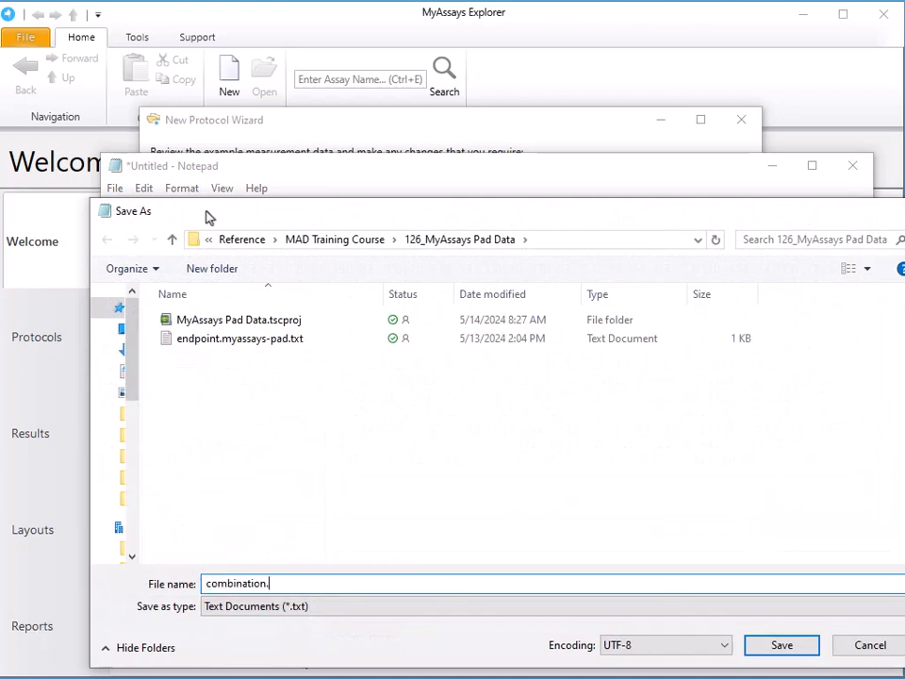
type("myassays-pad.")
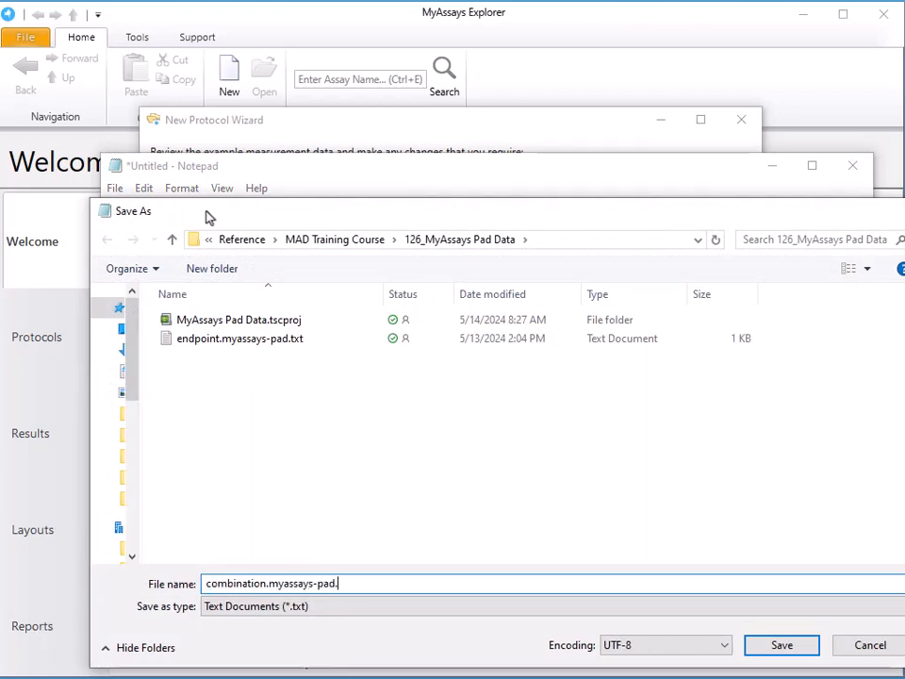
type("txt")
key("Return")
left_click(741, 168)
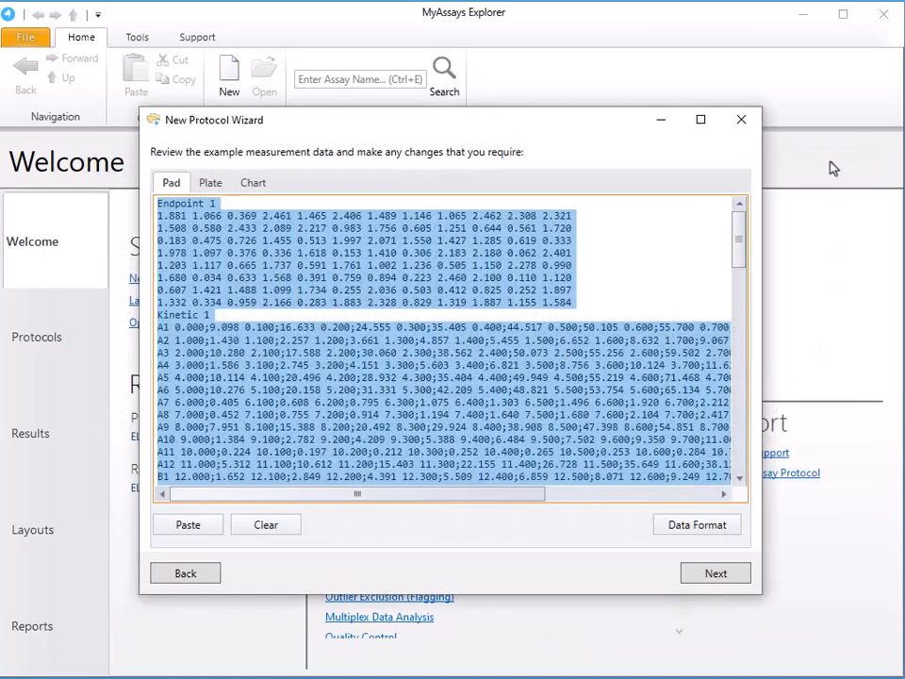
- Close the current wizard and start a new protocol whose data is in a file
left_click(742, 119)
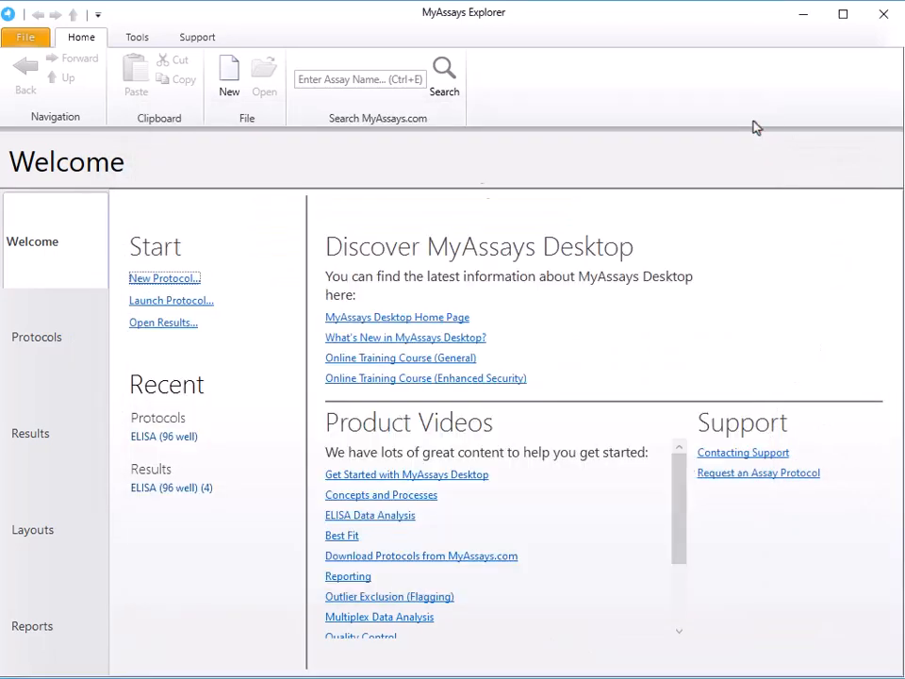
left_click(180, 277)
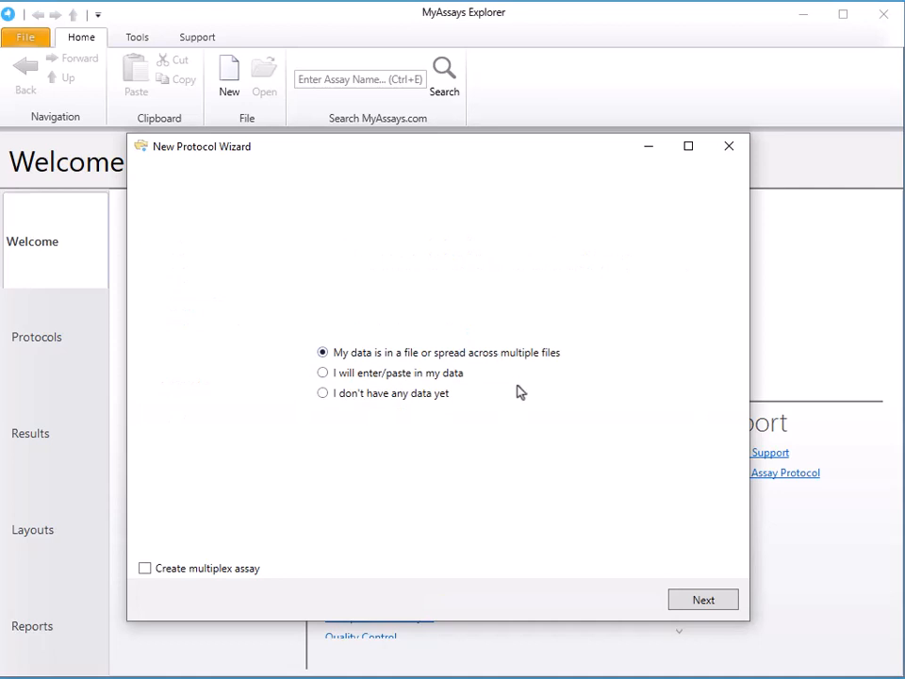
left_click(709, 604)
- Choose combination.myassays-pad.txt as the single measurement data file and import it with the 12x8 (96) microplate format
left_click(698, 312)
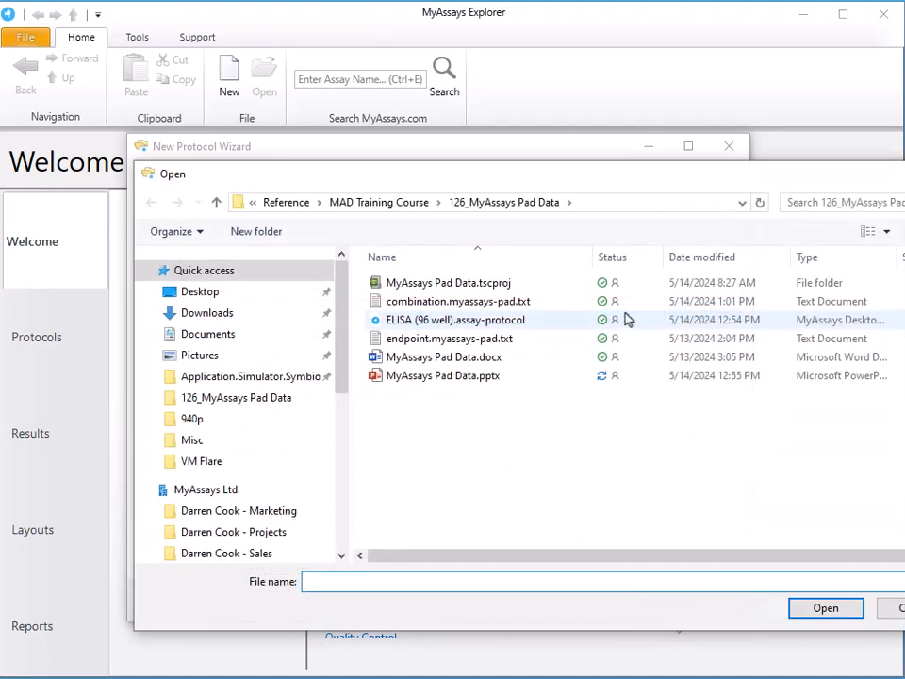
left_click(509, 301)
left_click(824, 608)
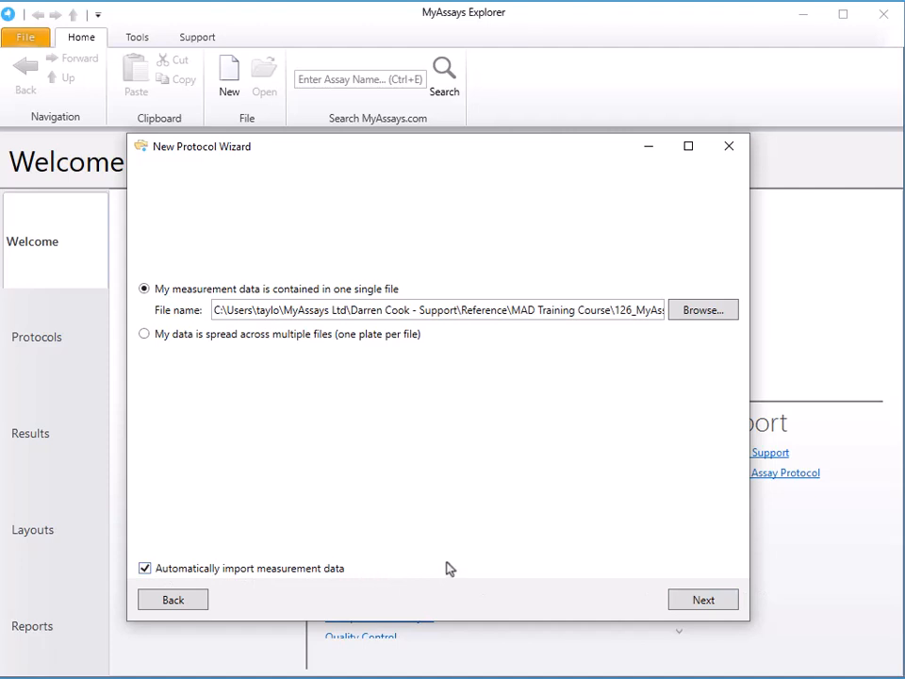
left_click(714, 611)
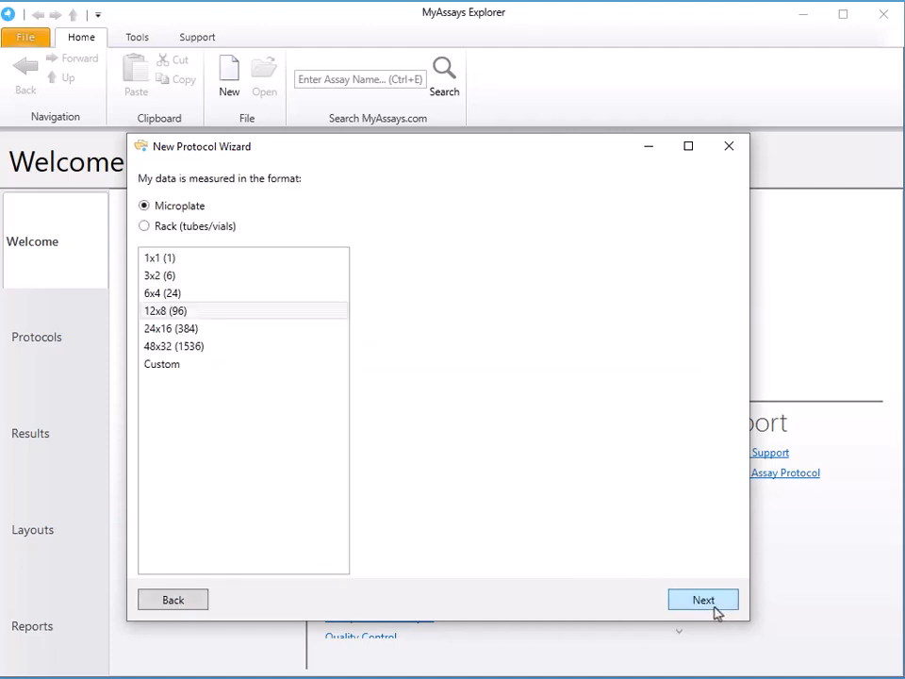
left_click(717, 613)
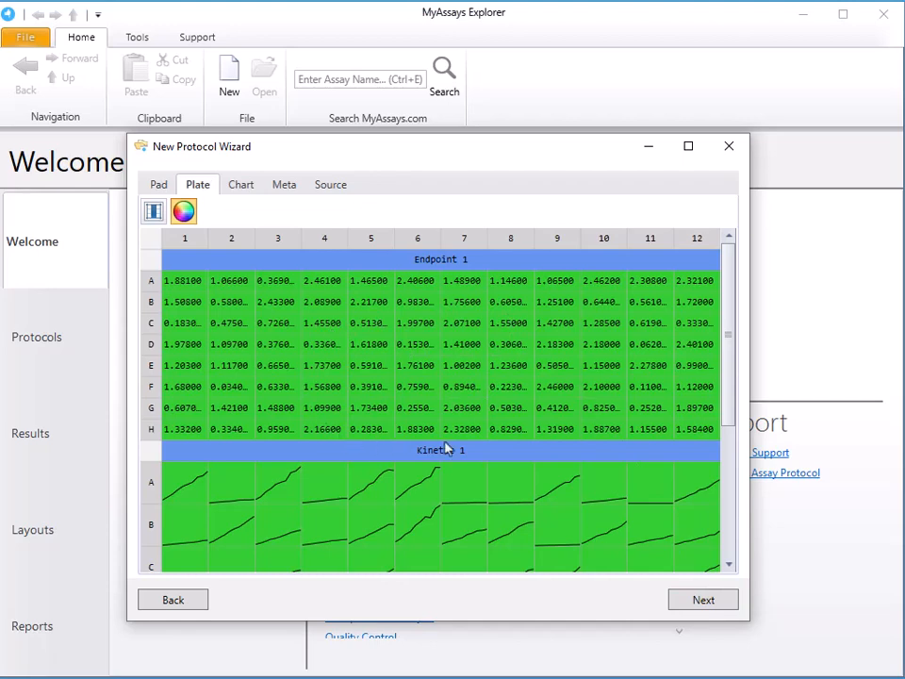
- Examine the imported endpoint and kinetic measurements in the plate, pad, chart and source views
scroll(497, 432, "down", 5)
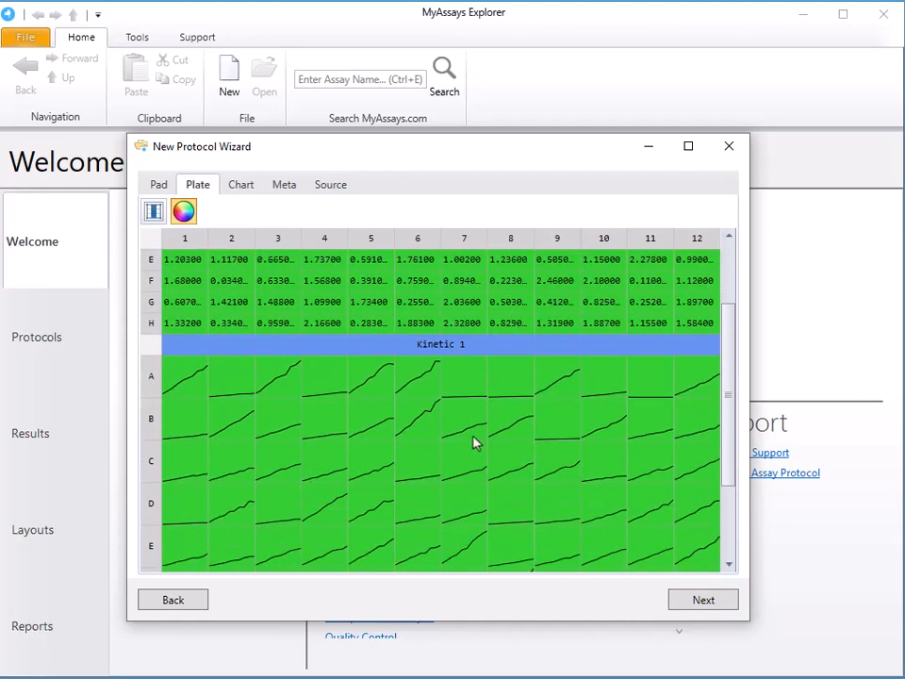
scroll(453, 518, "up", 5)
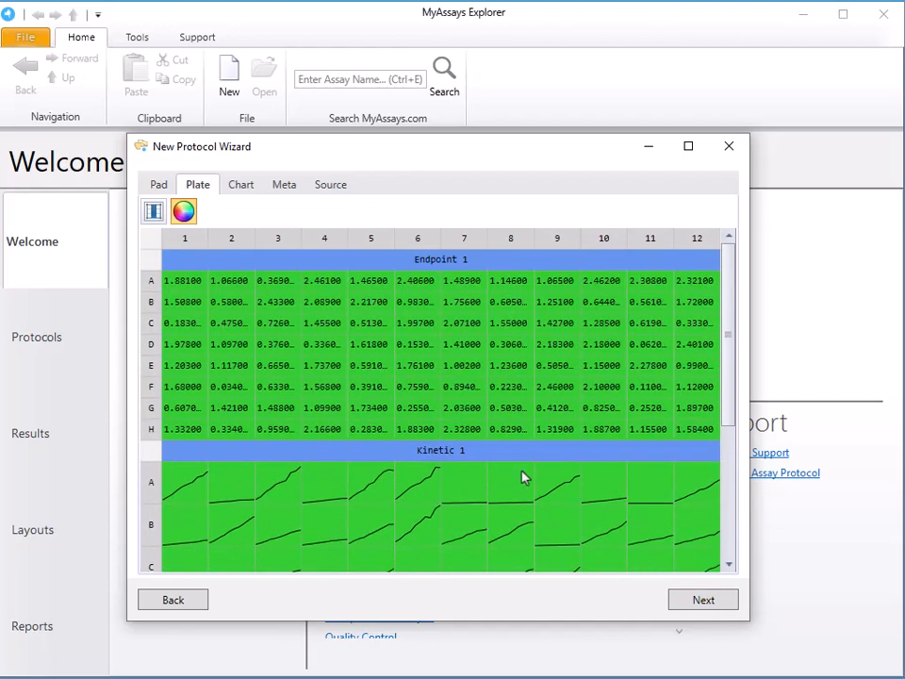
left_click(158, 186)
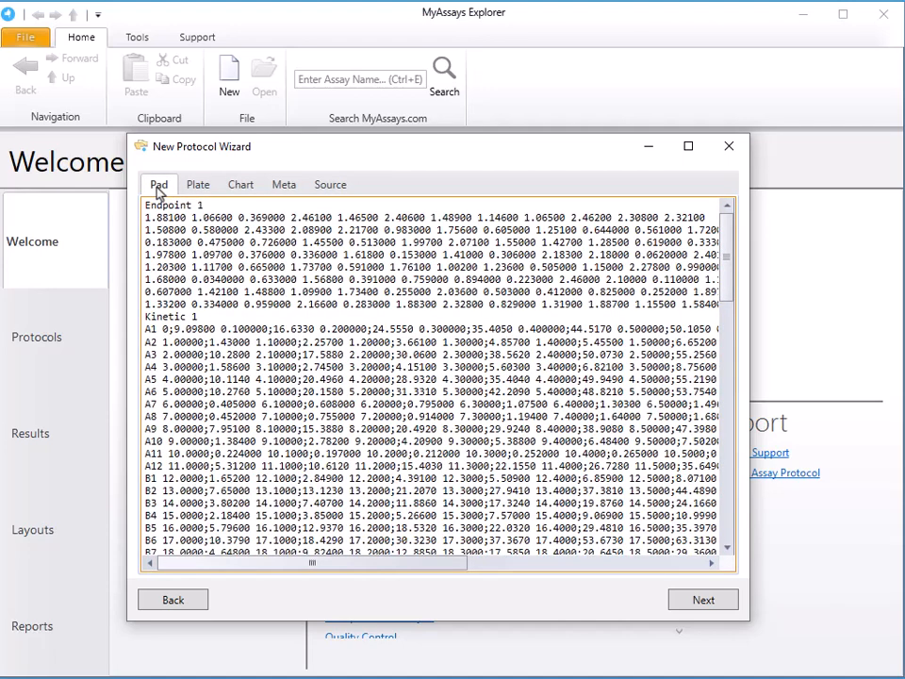
left_click(243, 187)
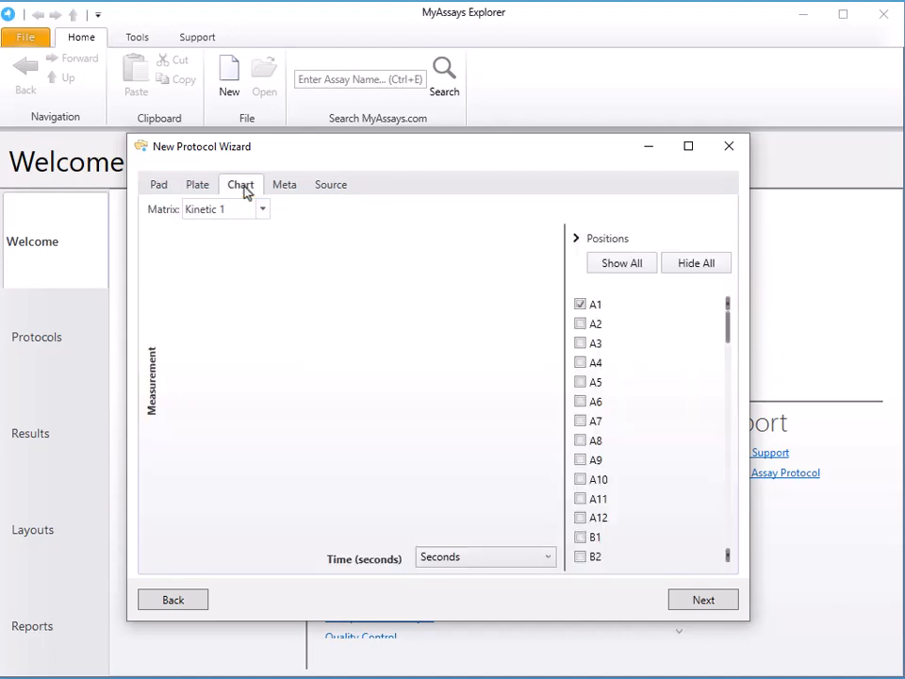
left_click(340, 187)
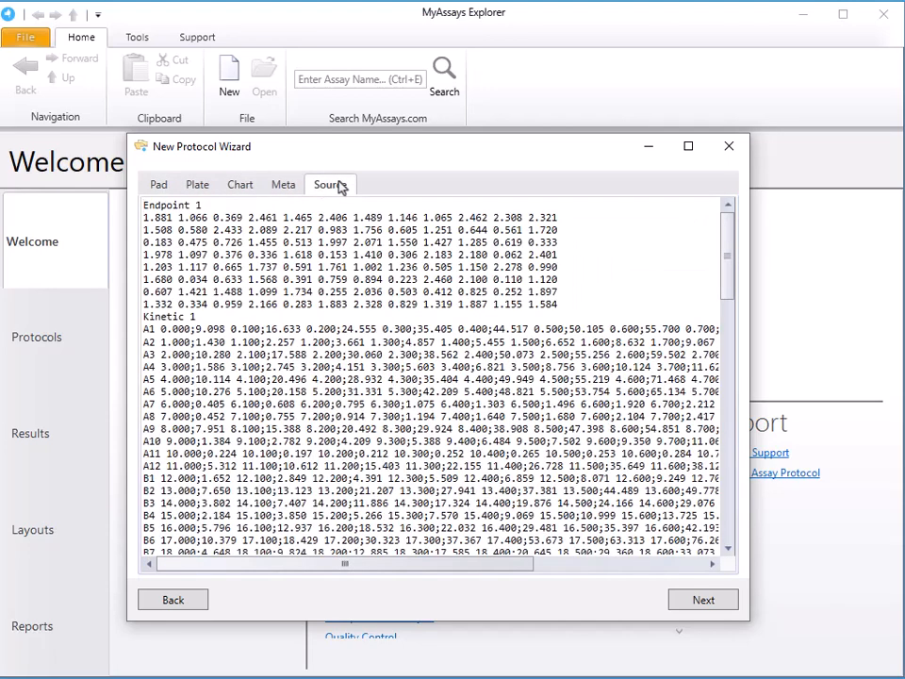
left_click(243, 188)
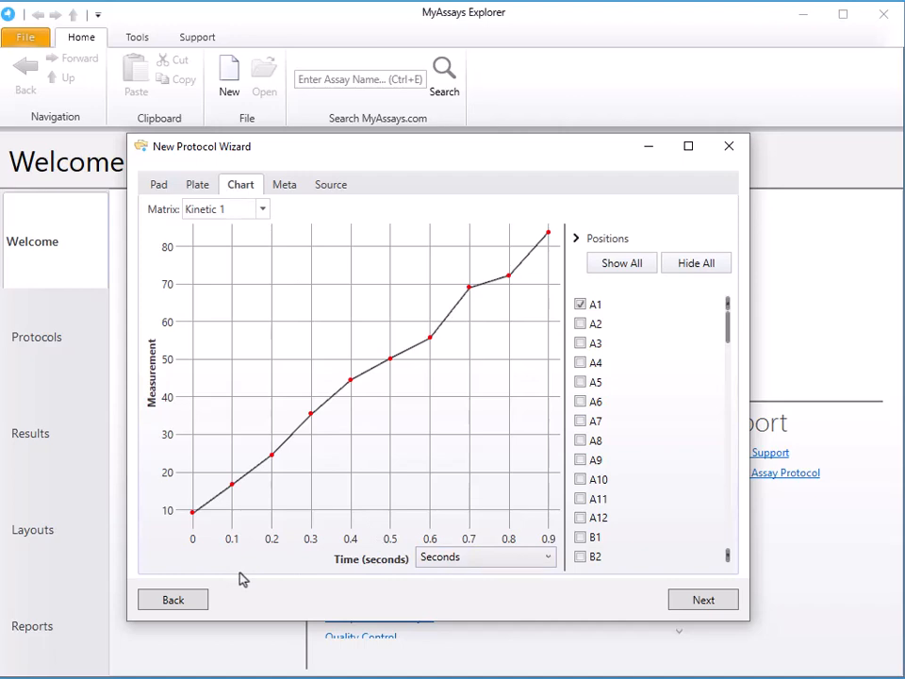
left_click(159, 184)
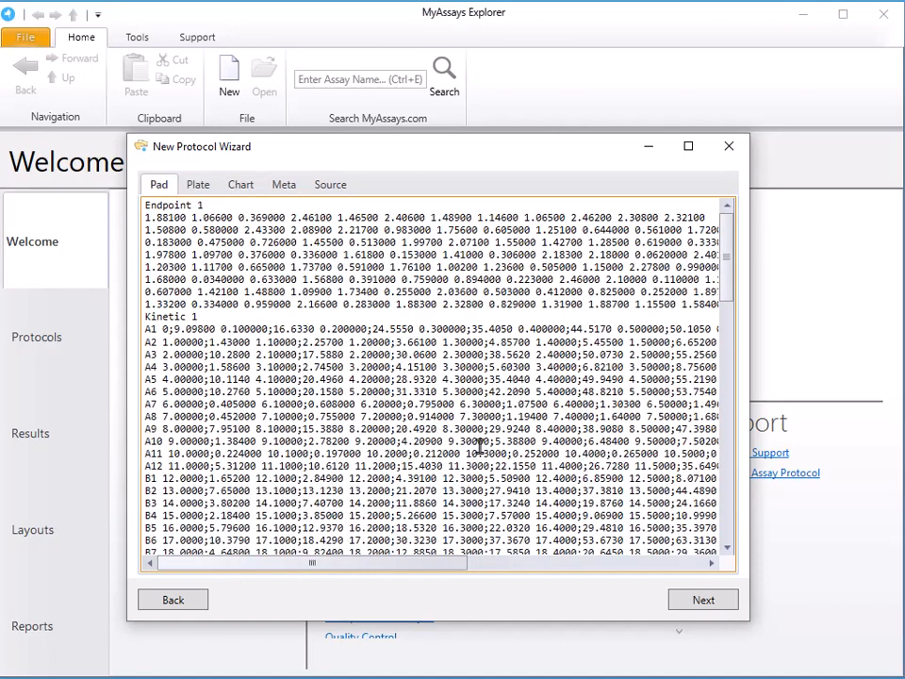